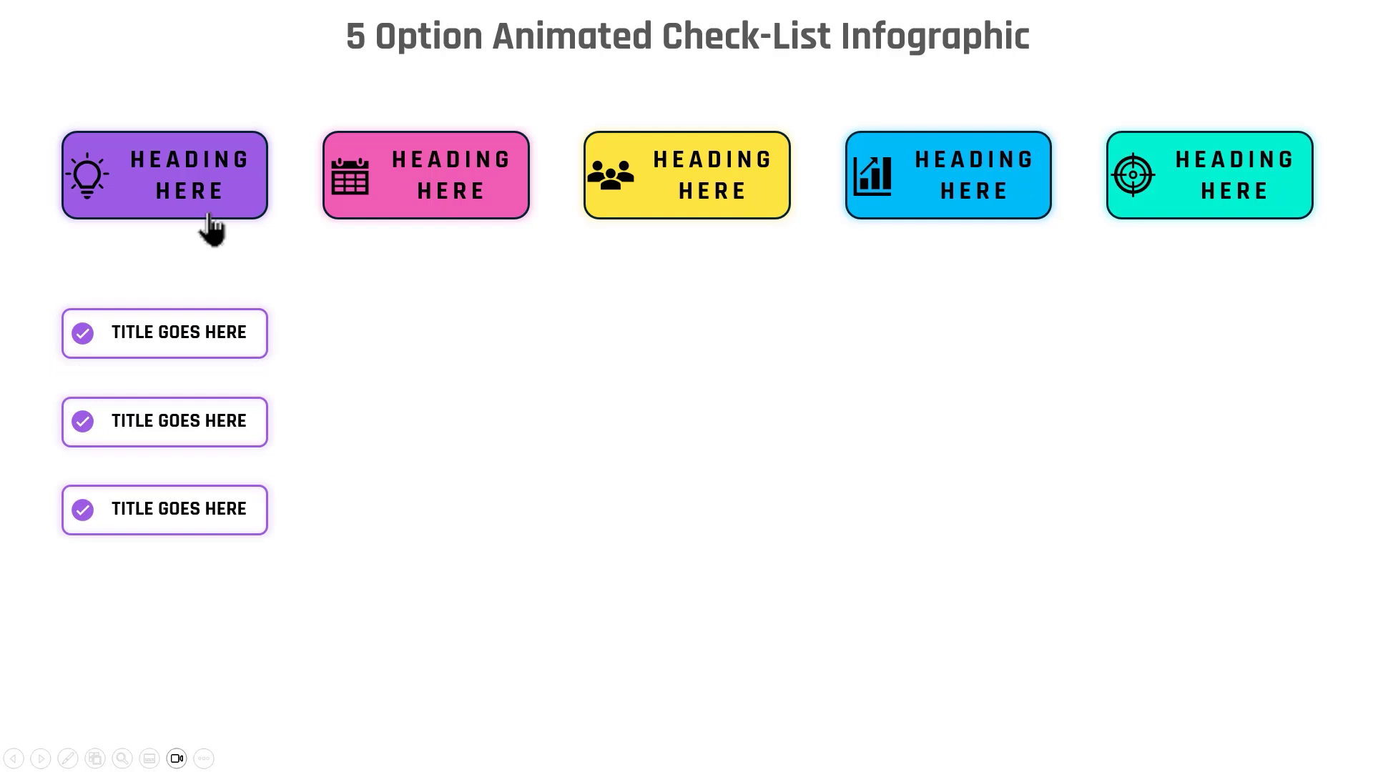
In Slide Show, click the pink, yellow, blue and teal headings in turn to reveal their title columns
click(400, 222)
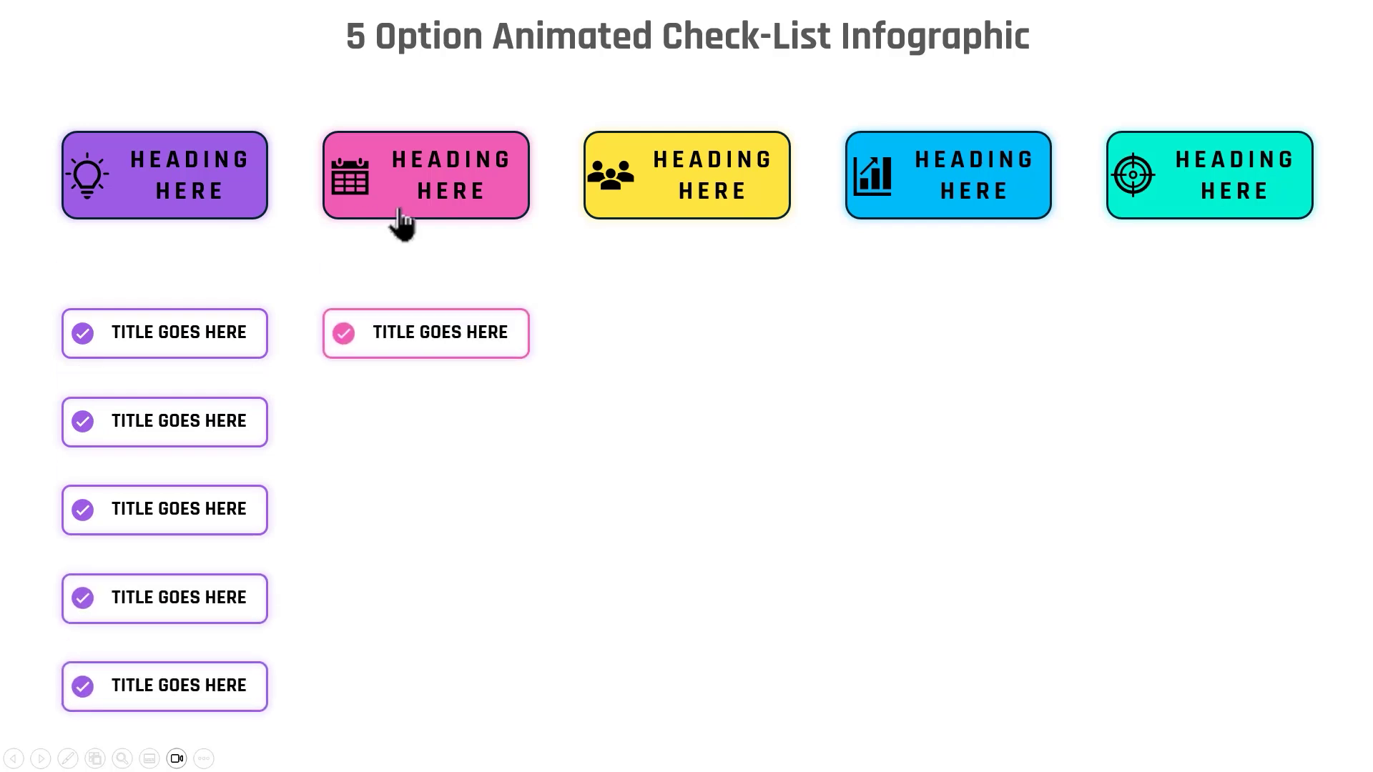
click(680, 232)
click(842, 223)
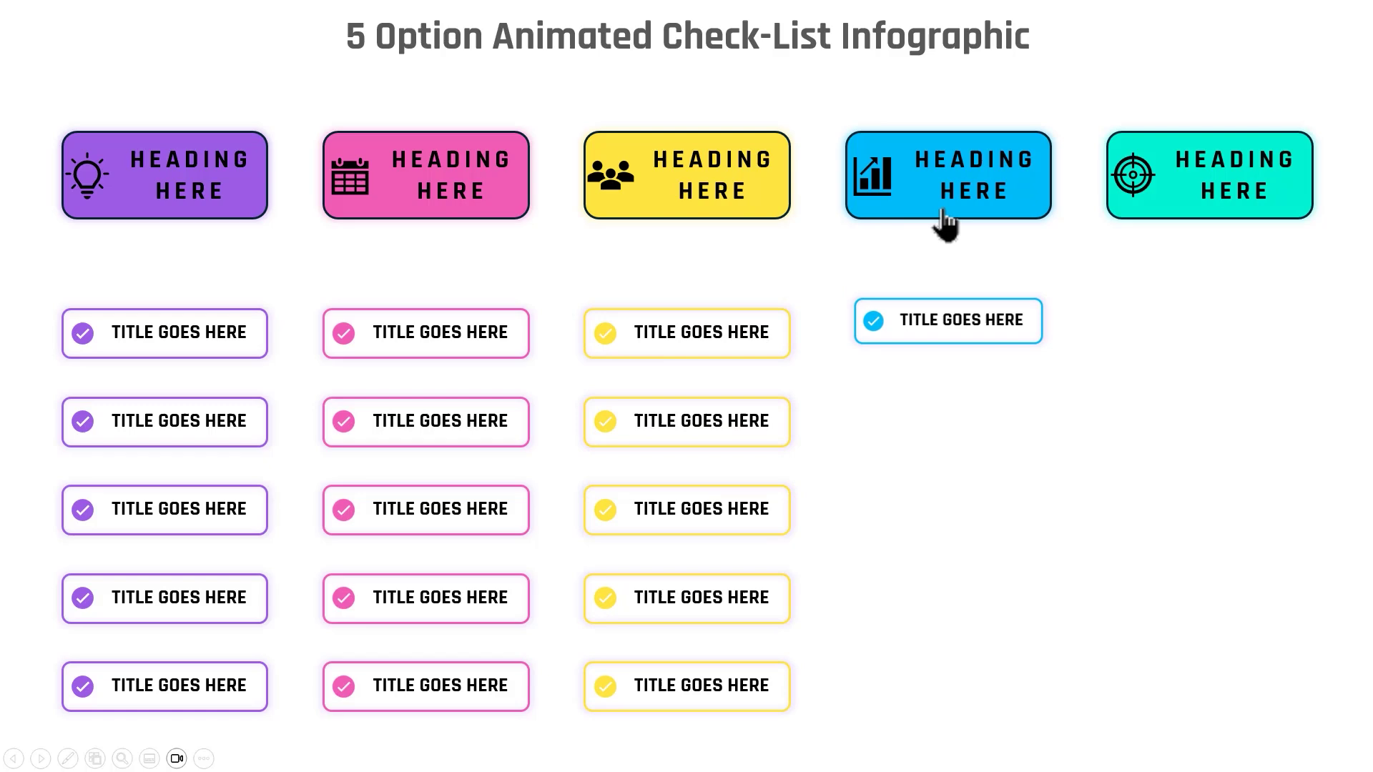
click(1188, 223)
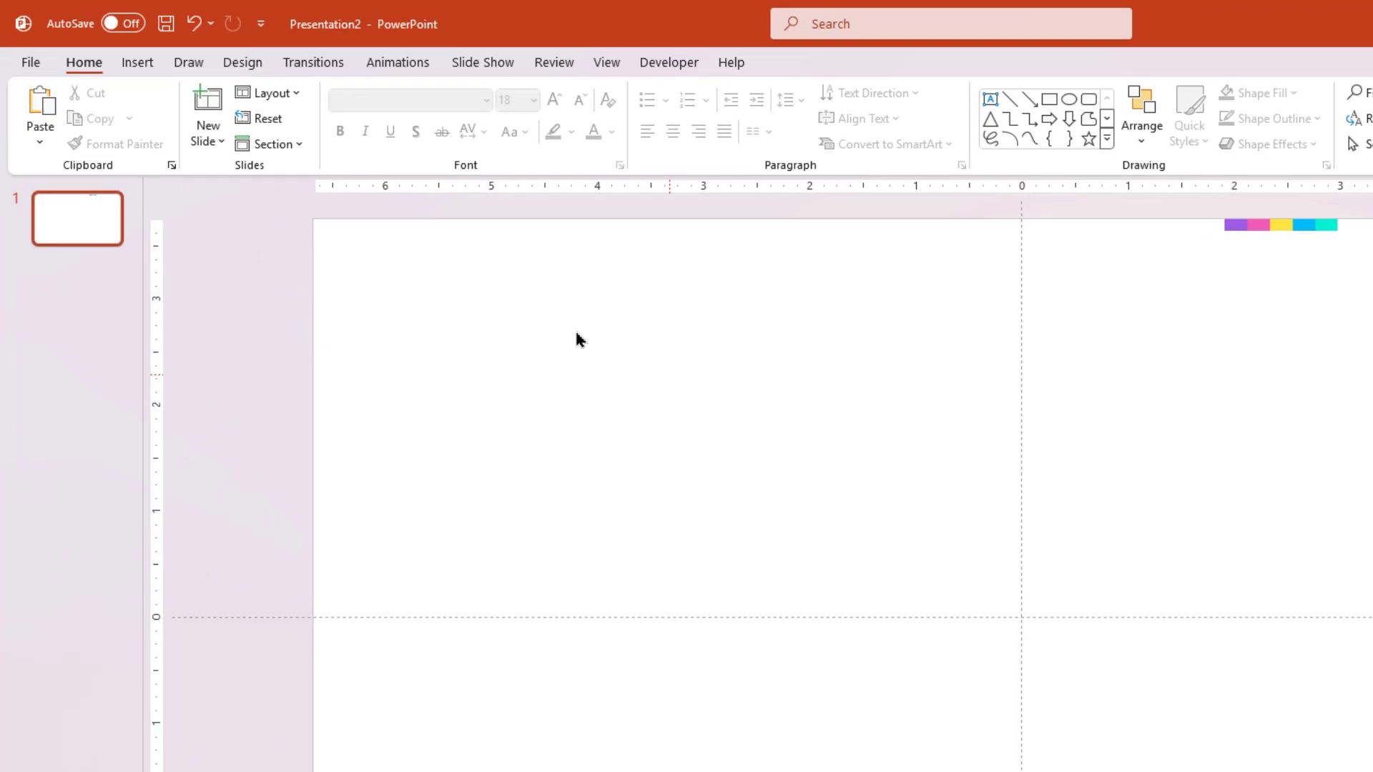
Draw a rounded rectangle on the slide and nudge it into position
click(100, 45)
click(285, 82)
click(306, 141)
drag(592, 384, 854, 494)
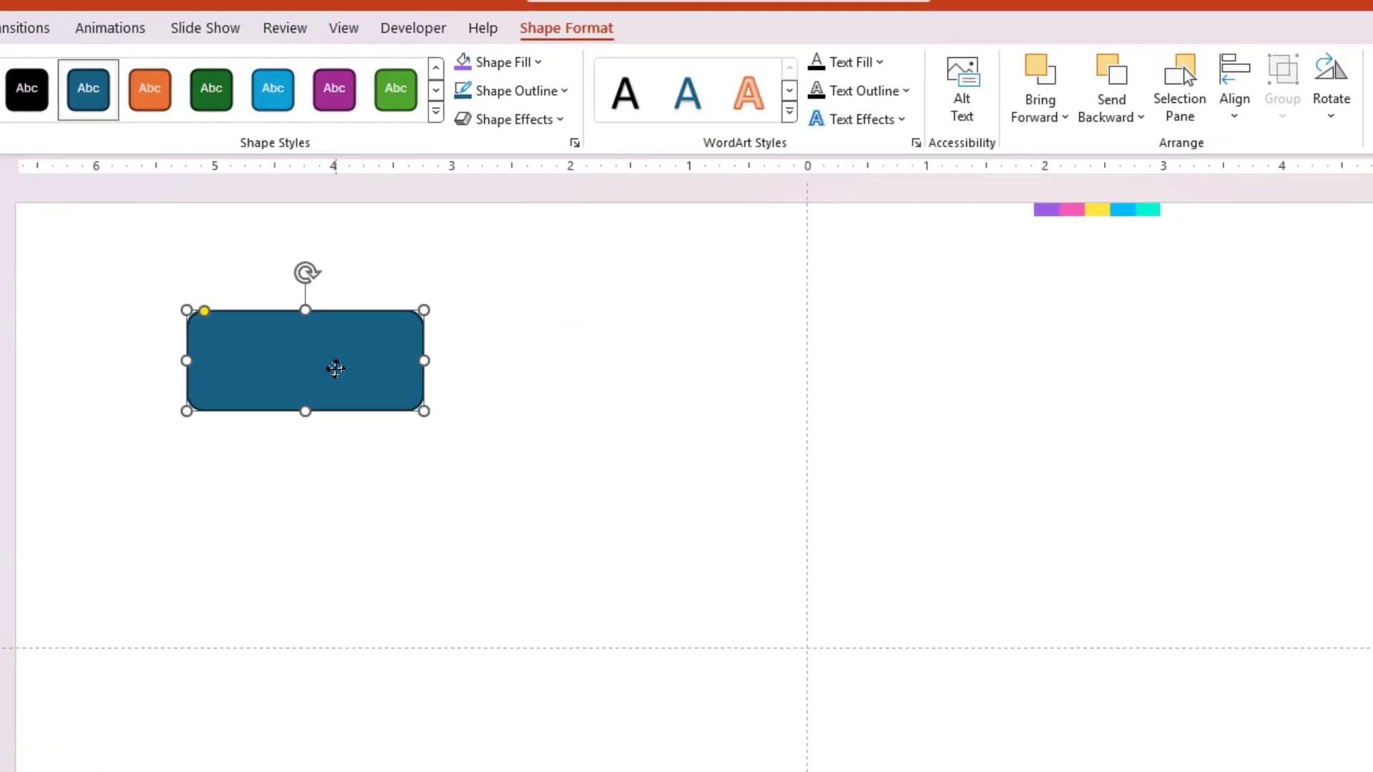
mouse_move(335, 369)
mouse_down()
mouse_move(335, 386)
mouse_move(462, 306)
mouse_up()
Duplicate it into five evenly spaced rectangles and move the whole row into place
key(ctrl+d)
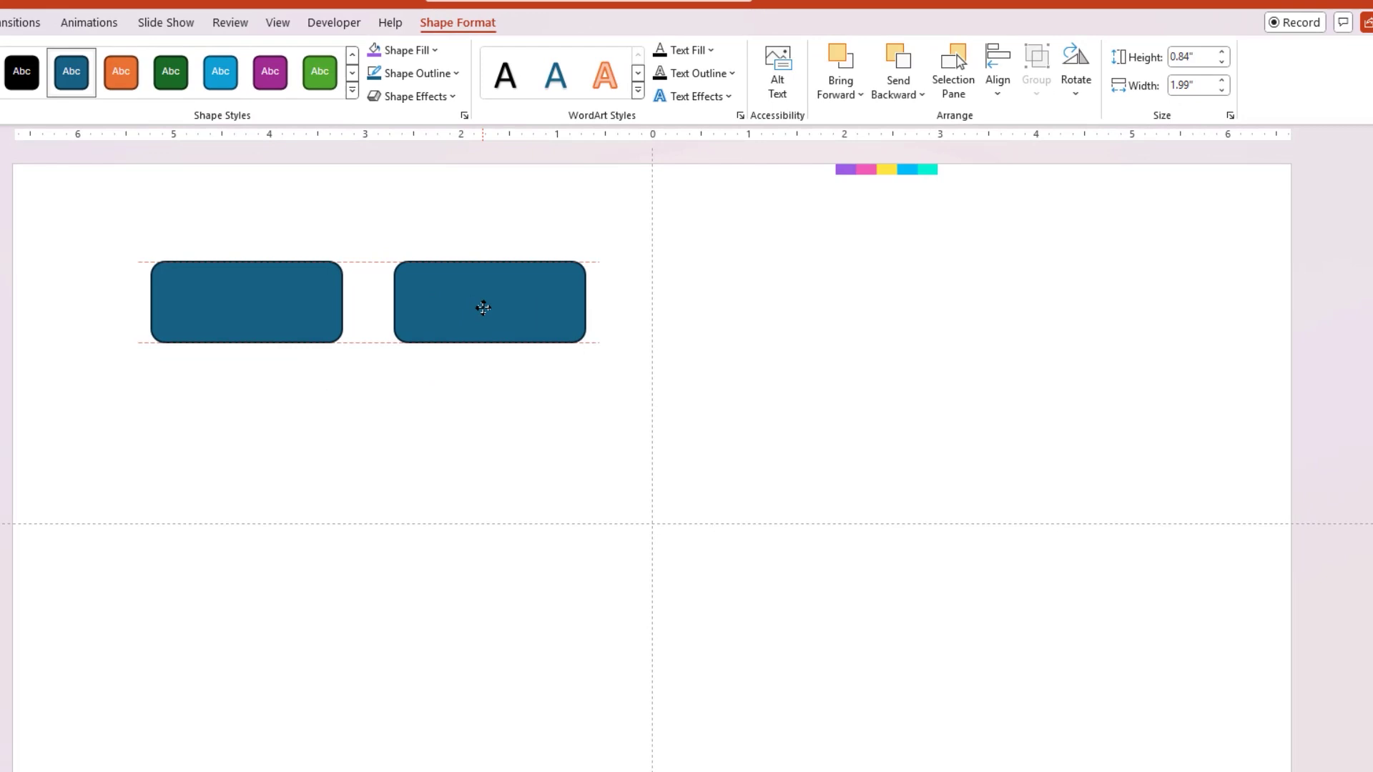
key(ctrl+d)
key(ctrl+d)
key(ctrl+d)
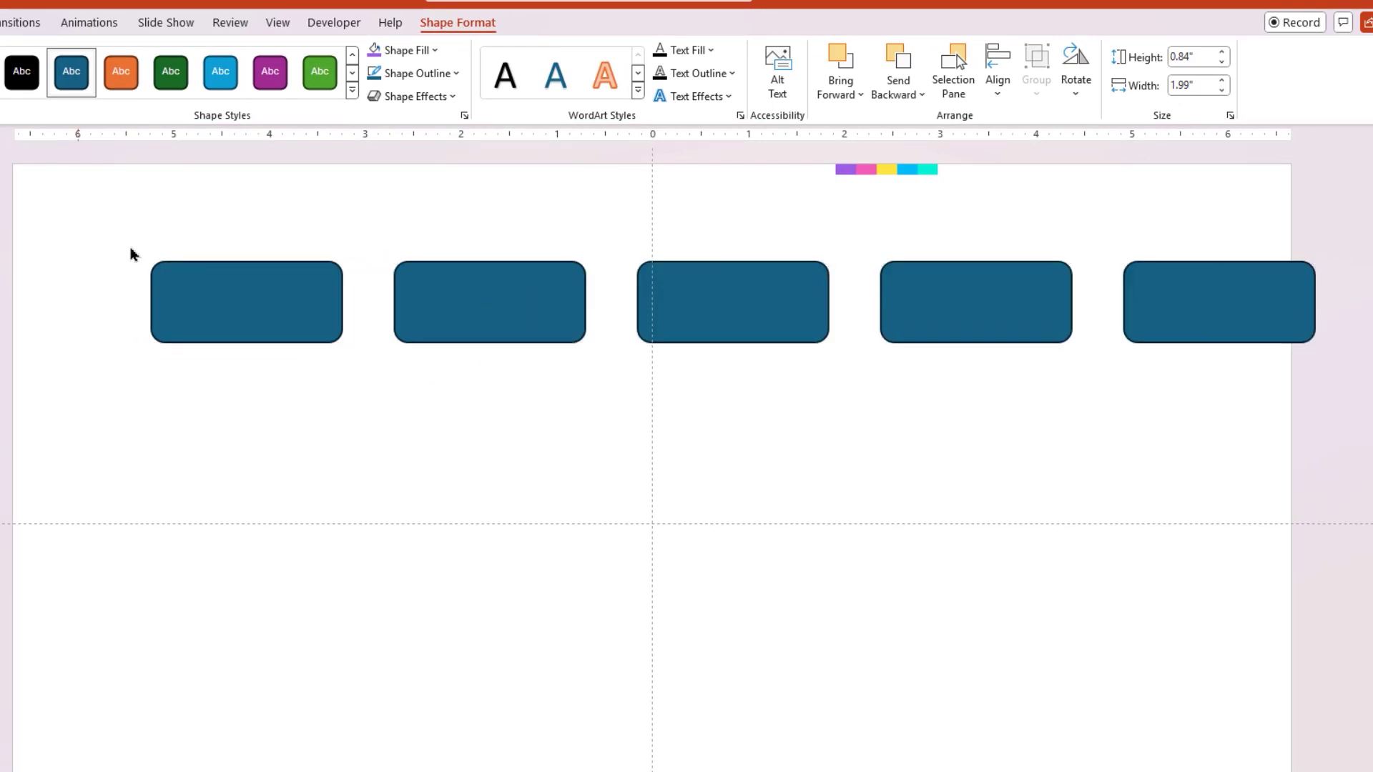
drag(76, 229, 1287, 386)
drag(1001, 319, 920, 343)
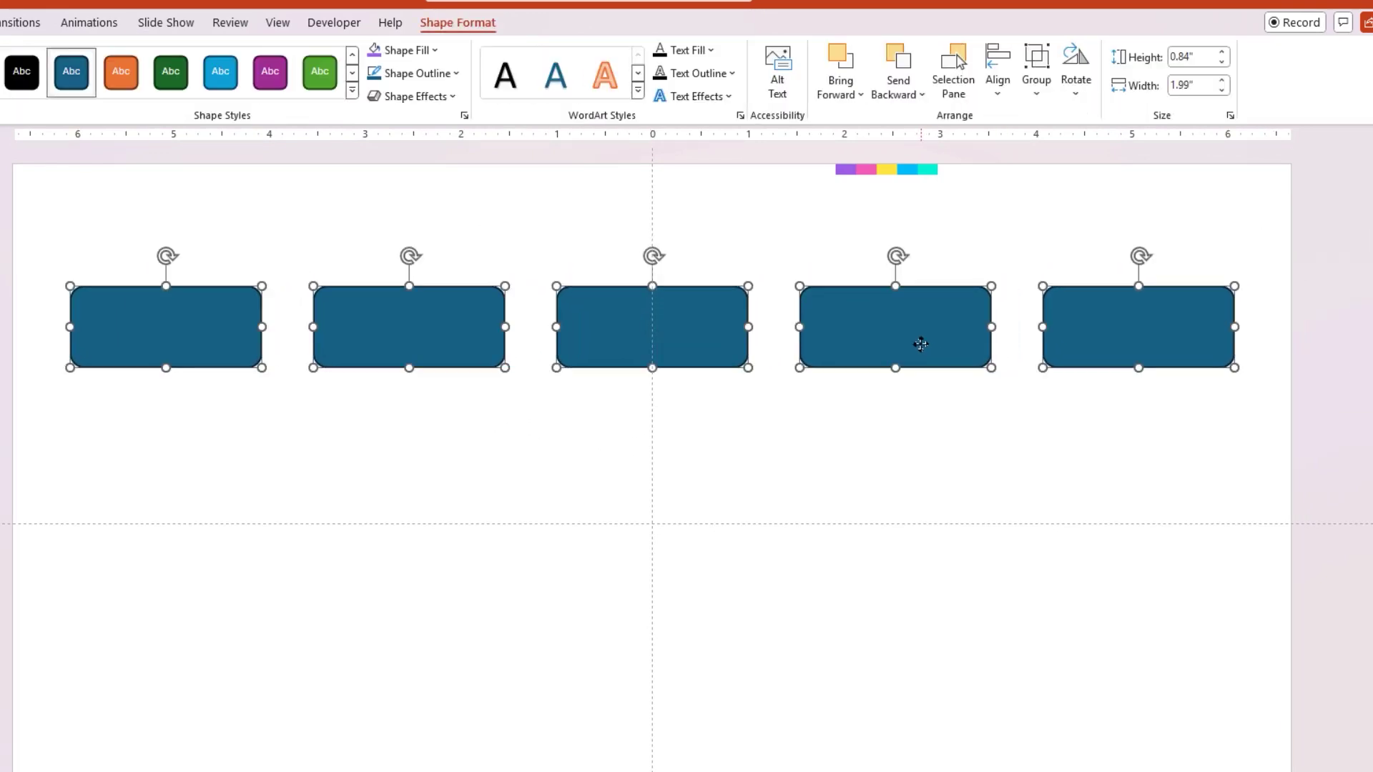
click(927, 420)
click(1155, 341)
Fill the rightmost rectangle with the teal swatch colour using the eyedropper
right_click(1156, 341)
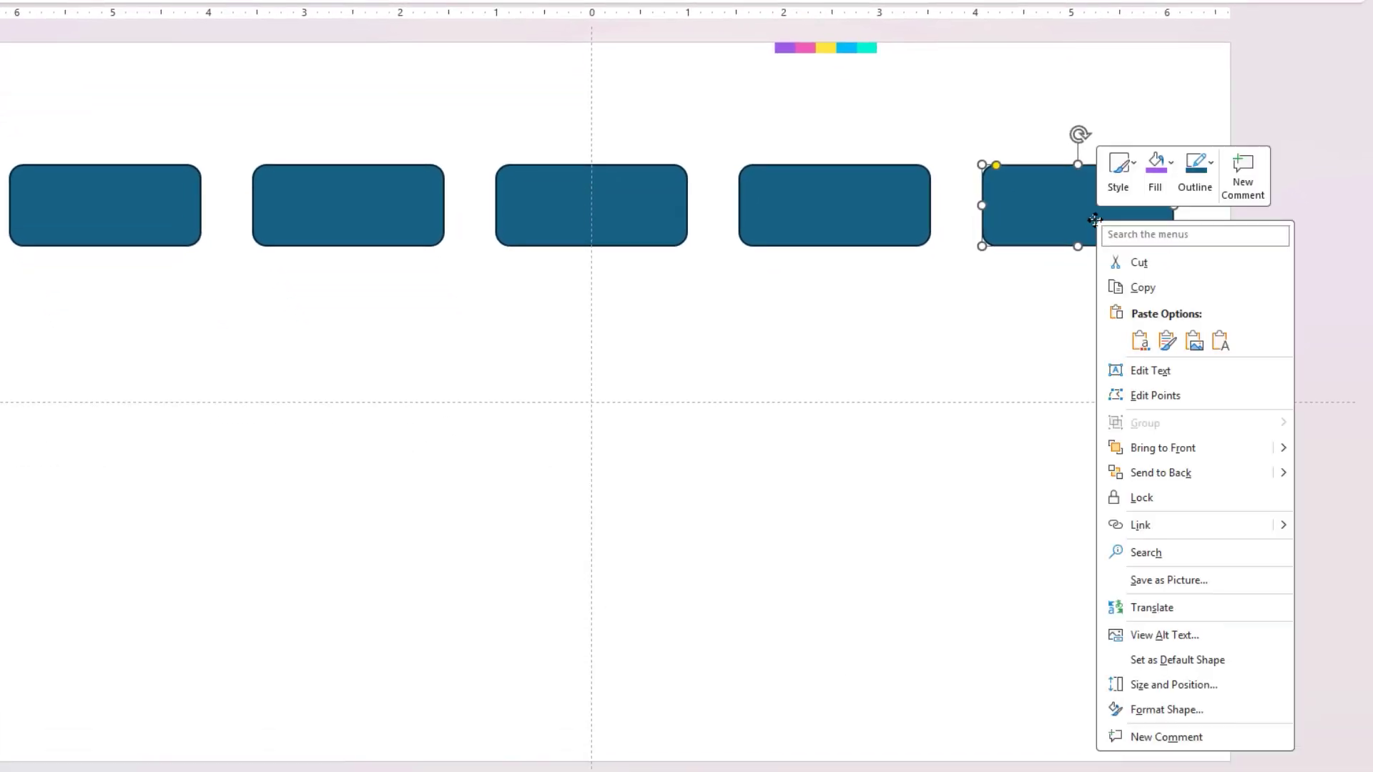
click(1167, 709)
click(1159, 137)
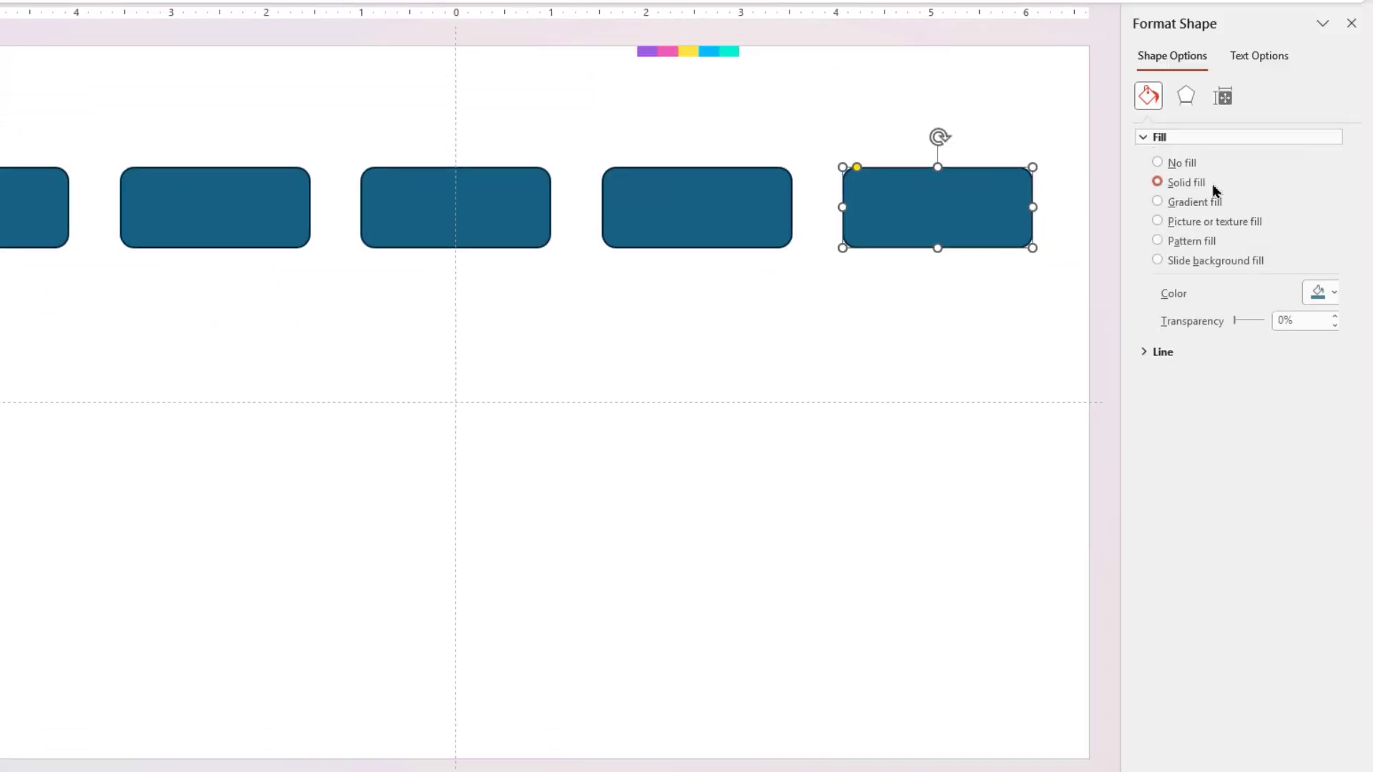
click(1322, 294)
click(1269, 549)
click(732, 50)
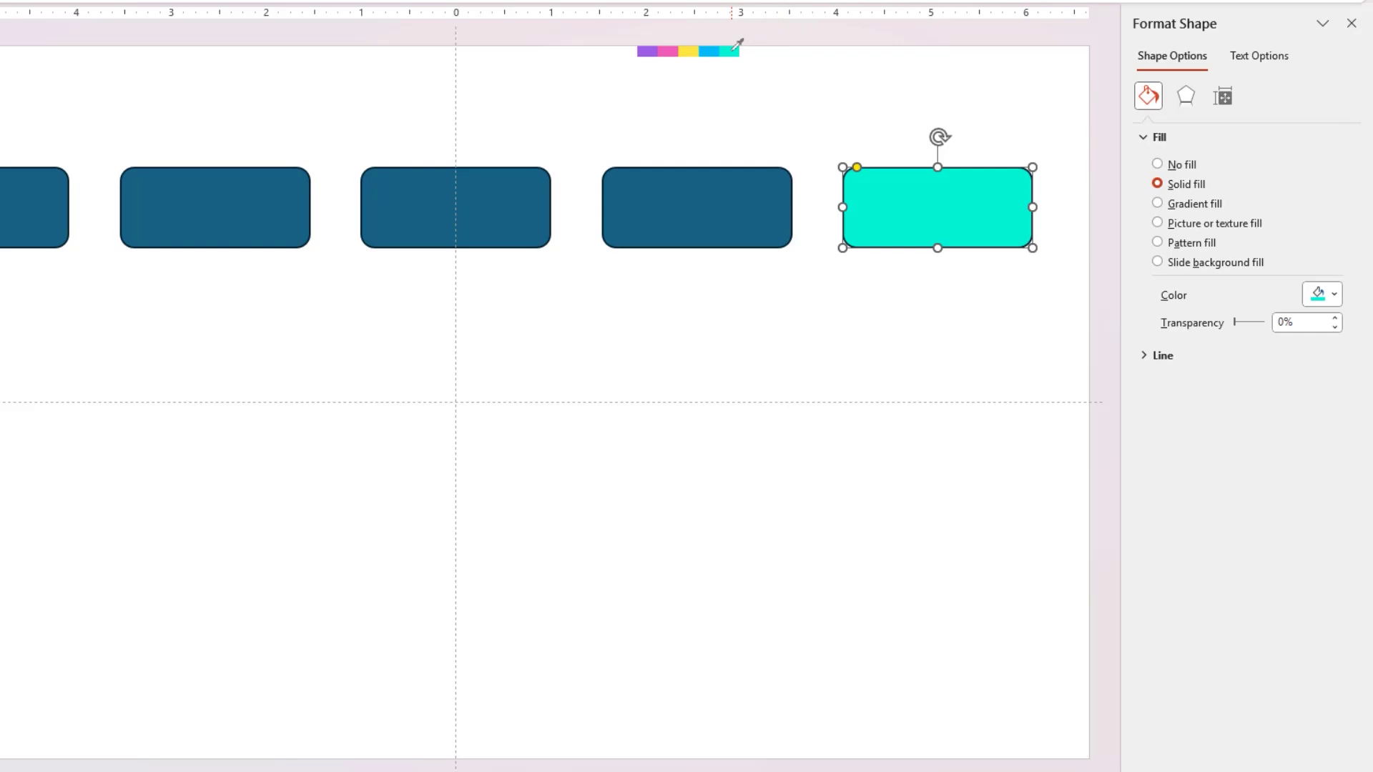
Give the teal rectangle a soft all-around teal shadow
click(1185, 96)
click(1322, 162)
click(1302, 359)
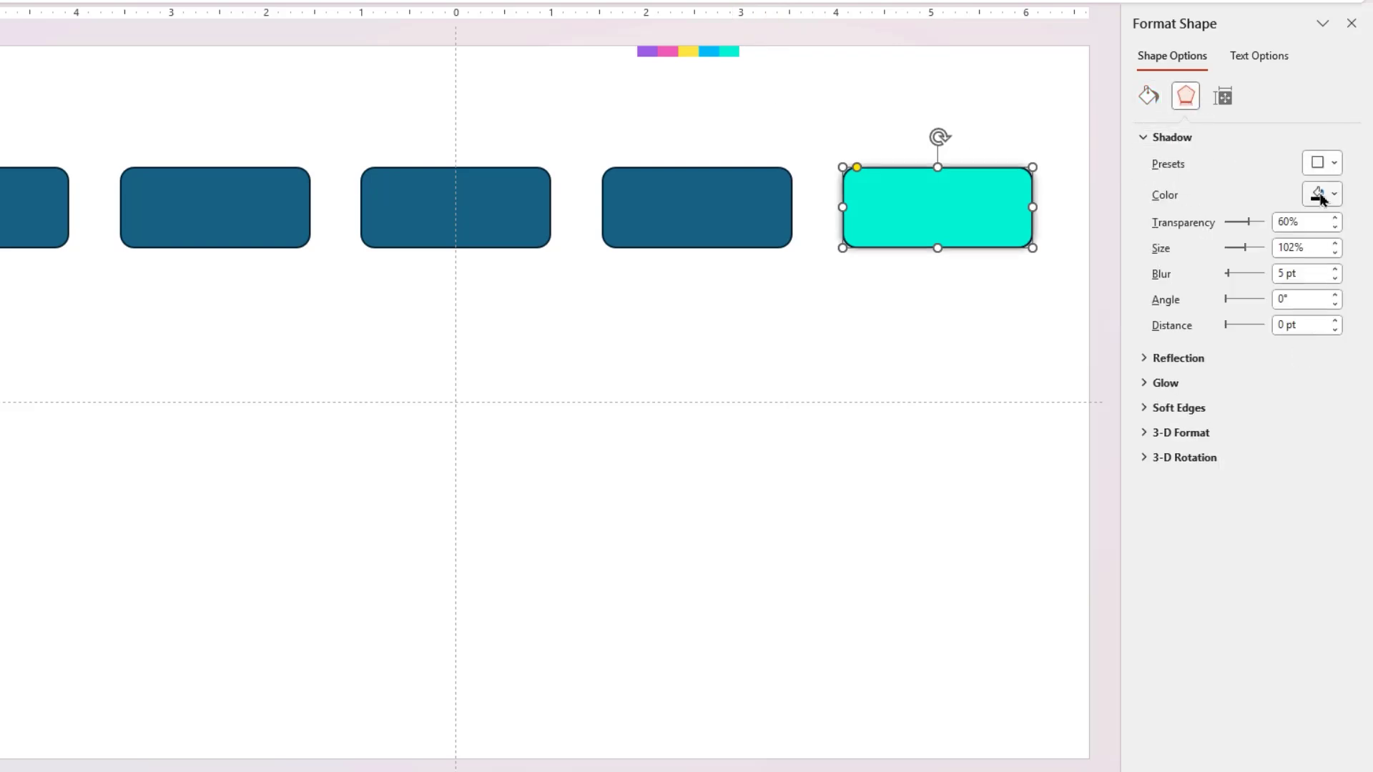
click(1322, 193)
click(1225, 450)
click(776, 326)
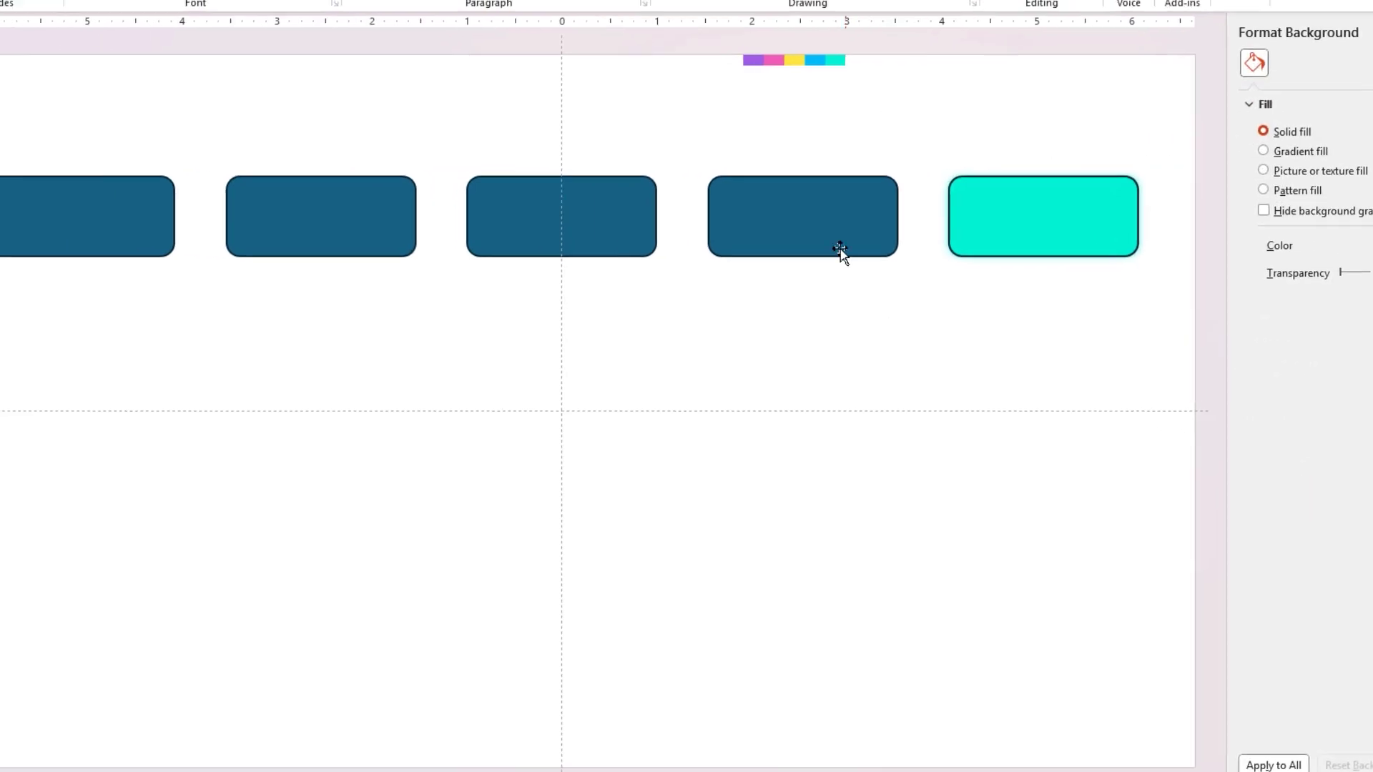
Fill the other rectangles with the yellow, pink and purple swatch colours
click(843, 251)
click(931, 71)
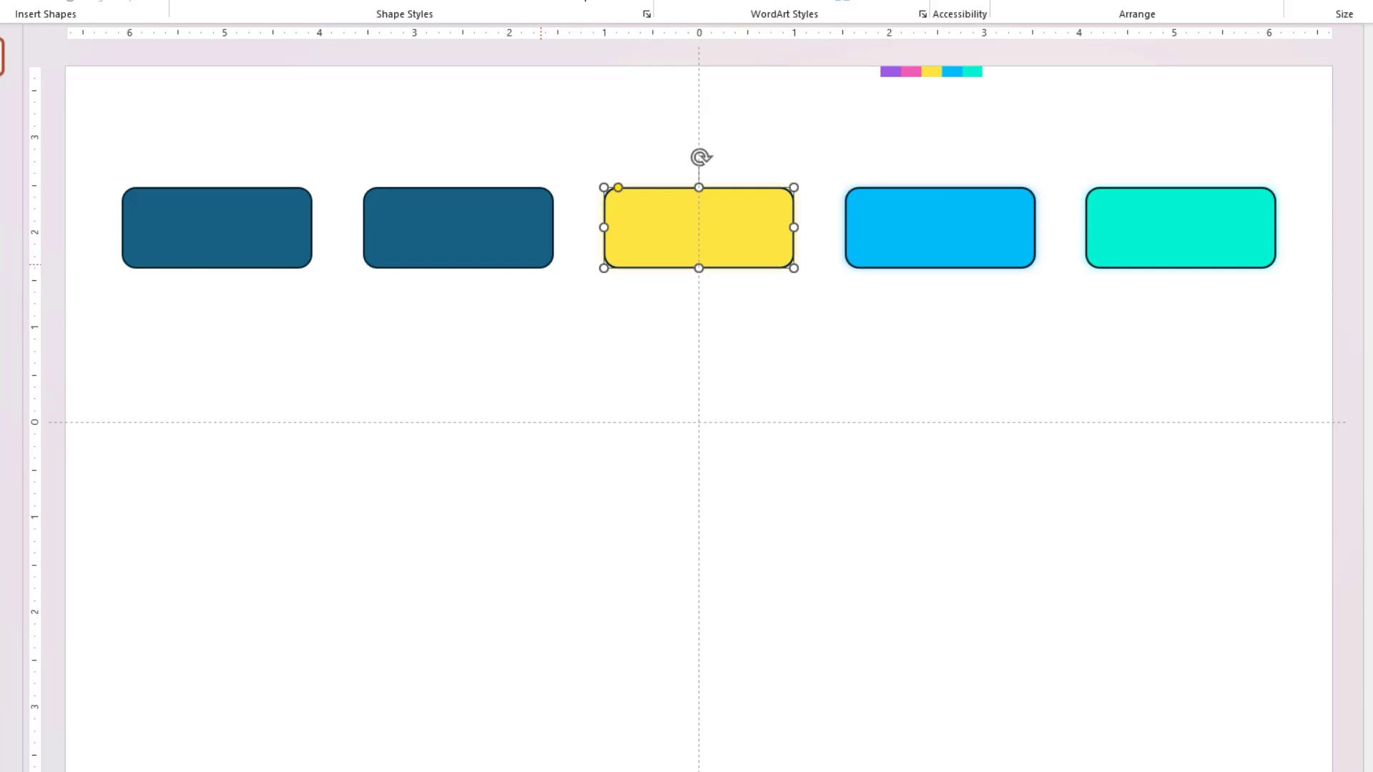
click(910, 71)
click(217, 228)
click(890, 71)
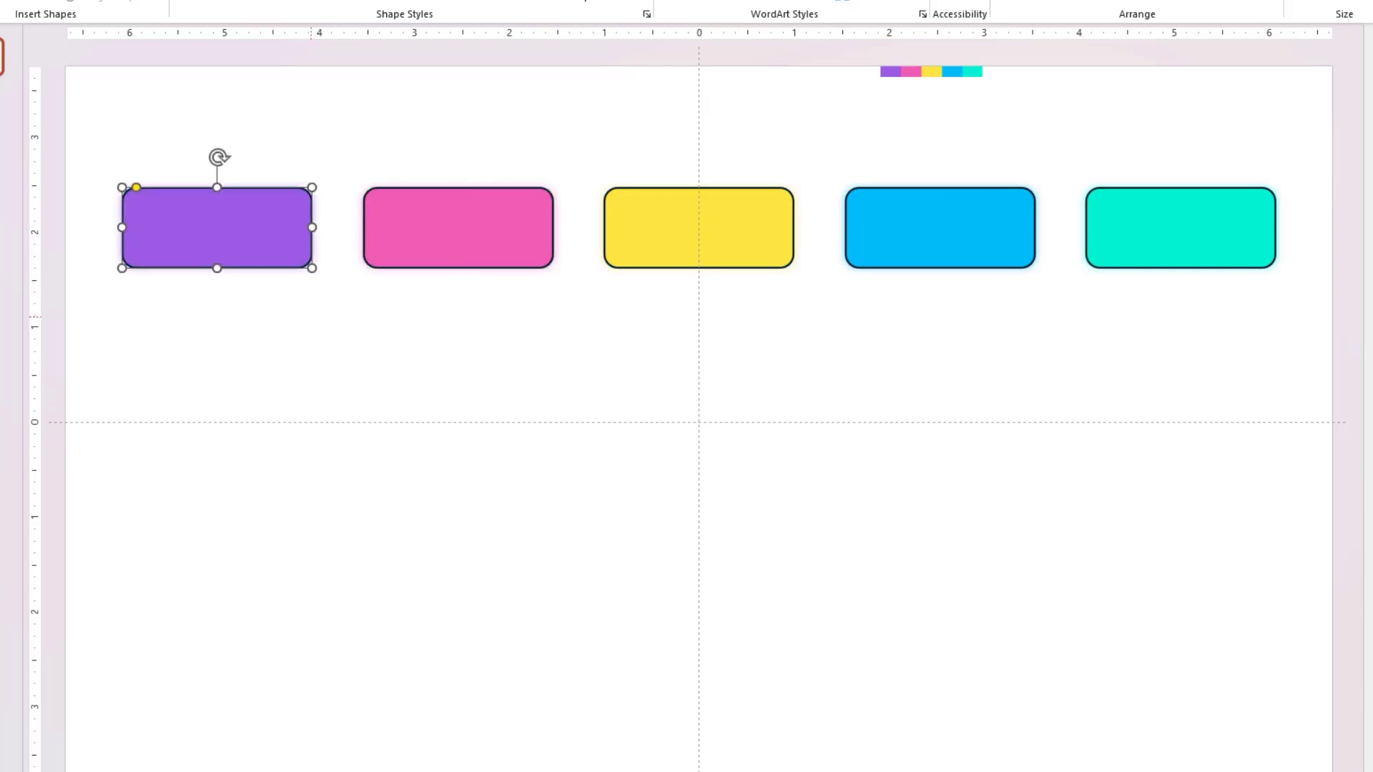
click(393, 337)
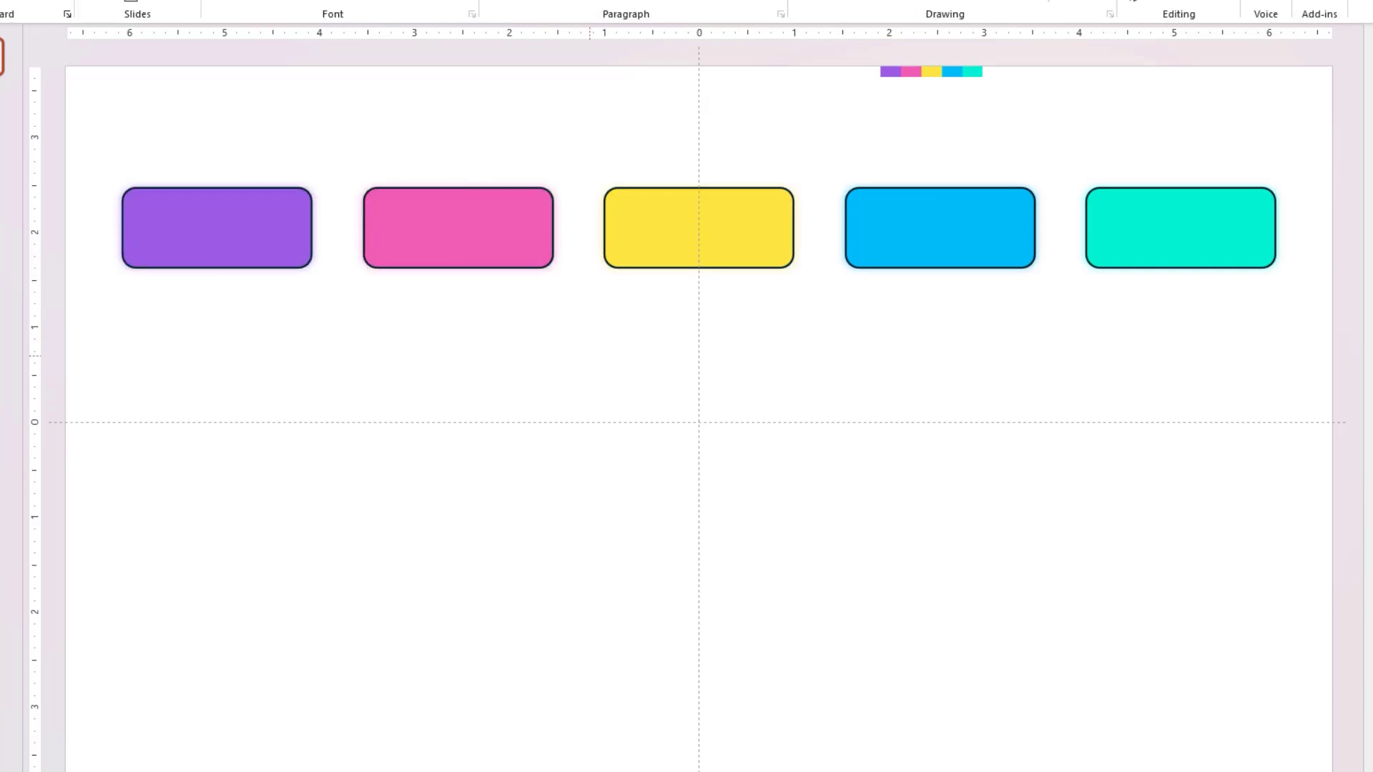
Paste the icons and HEADING HERE text, then group the purple and pink buttons' parts
key(ctrl+v)
click(88, 140)
drag(89, 140, 319, 309)
right_click(292, 256)
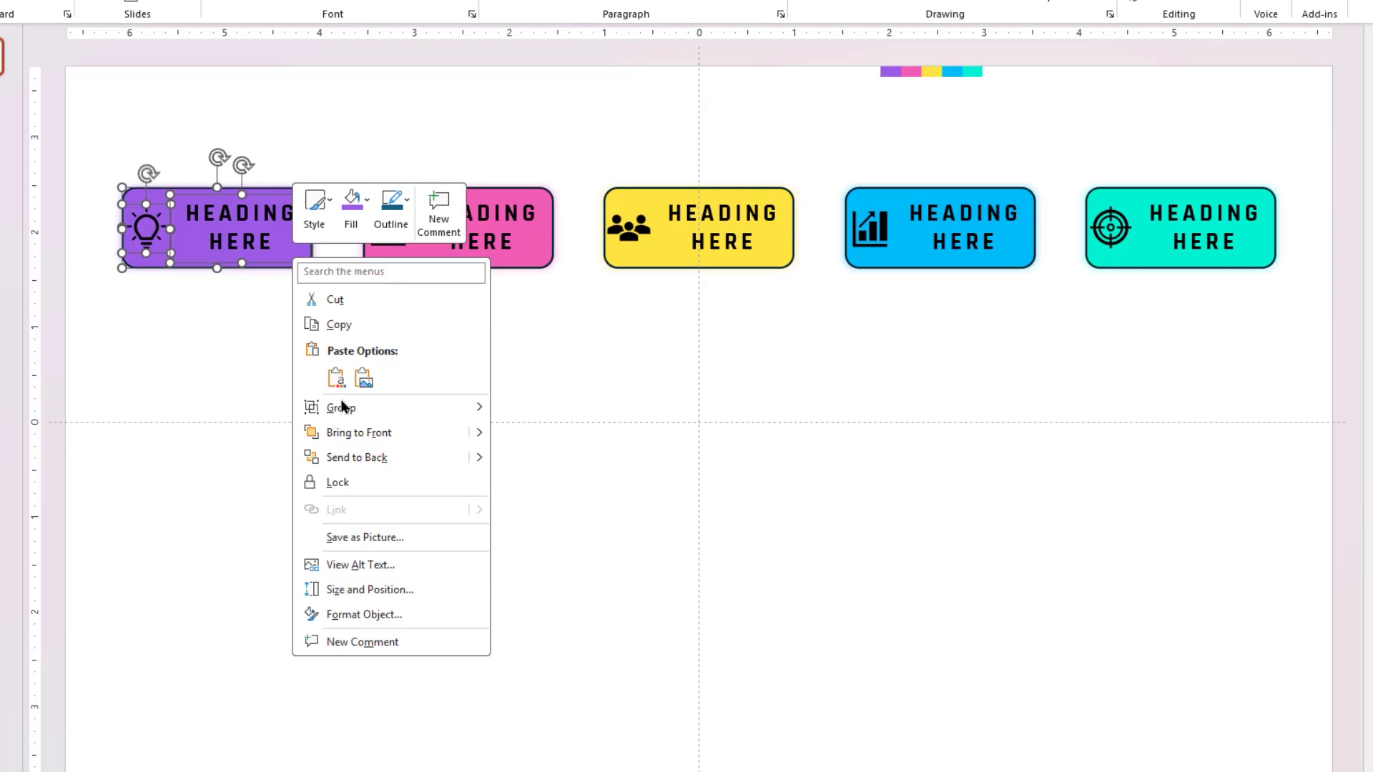
click(521, 411)
drag(333, 138, 589, 341)
right_click(530, 260)
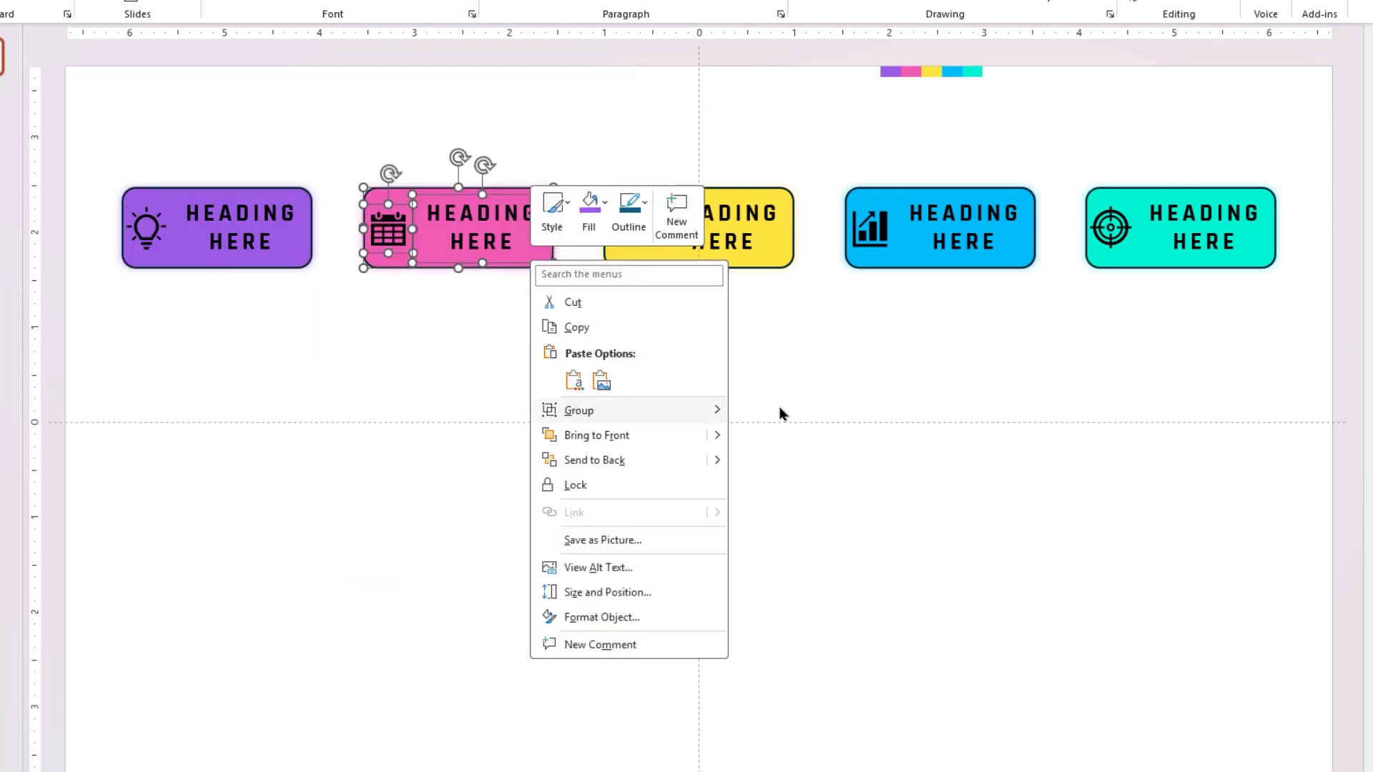
click(779, 414)
Group the yellow and blue buttons' icon and text, and select the teal set for grouping
drag(581, 135, 800, 286)
right_click(762, 263)
click(1017, 412)
drag(823, 137, 1044, 287)
right_click(1006, 263)
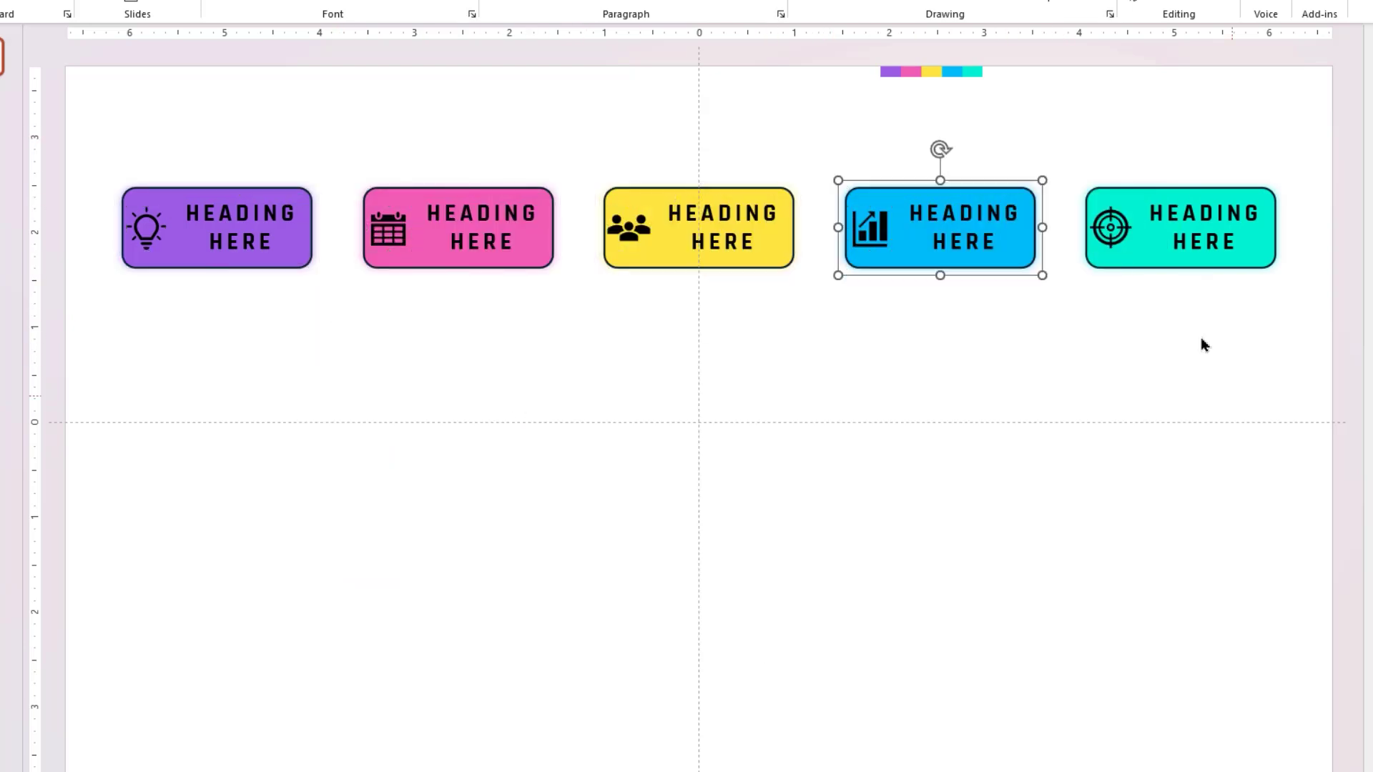
drag(1063, 140, 1283, 290)
right_click(1210, 270)
Group the teal button's parts, then rename the purple group Group1 in the Selection Pane
click(1229, 410)
click(808, 358)
click(298, 283)
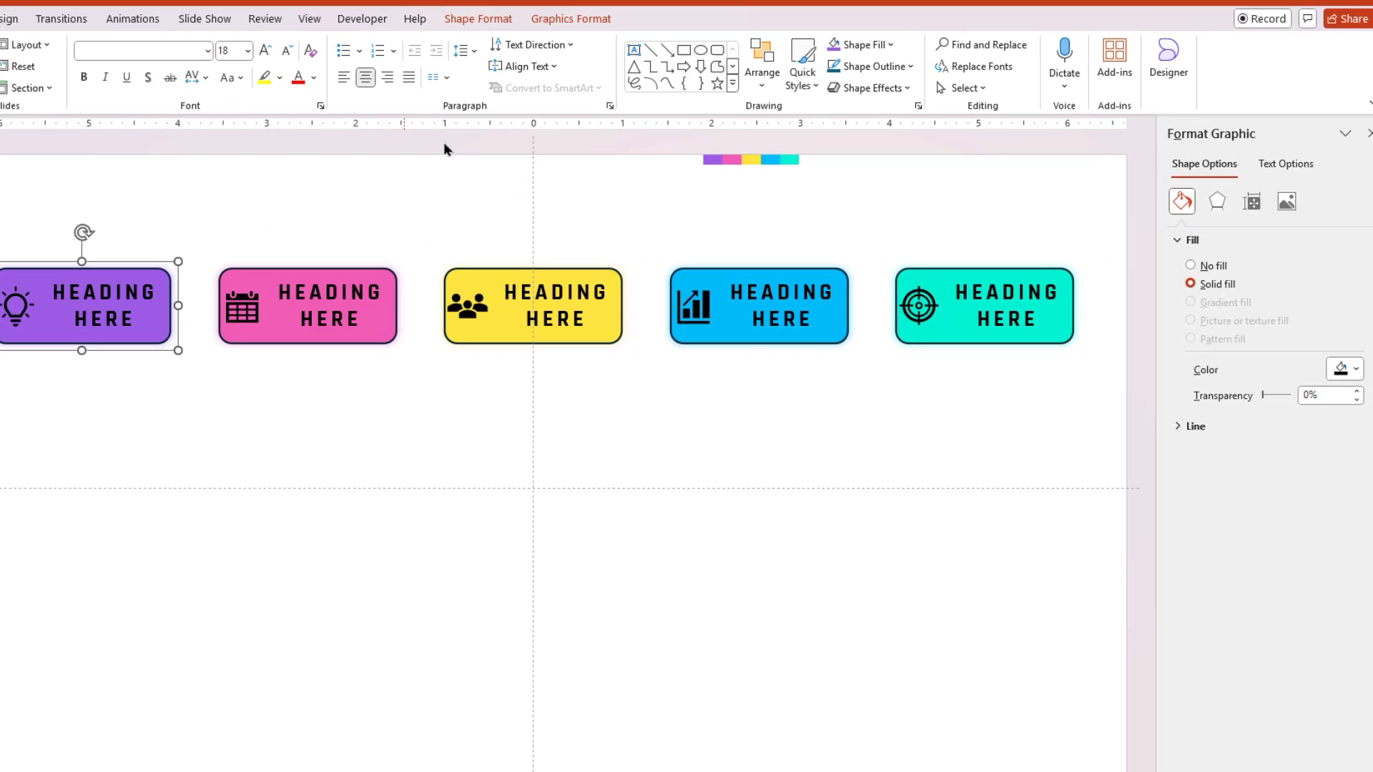
click(478, 18)
click(923, 86)
double_click(1211, 503)
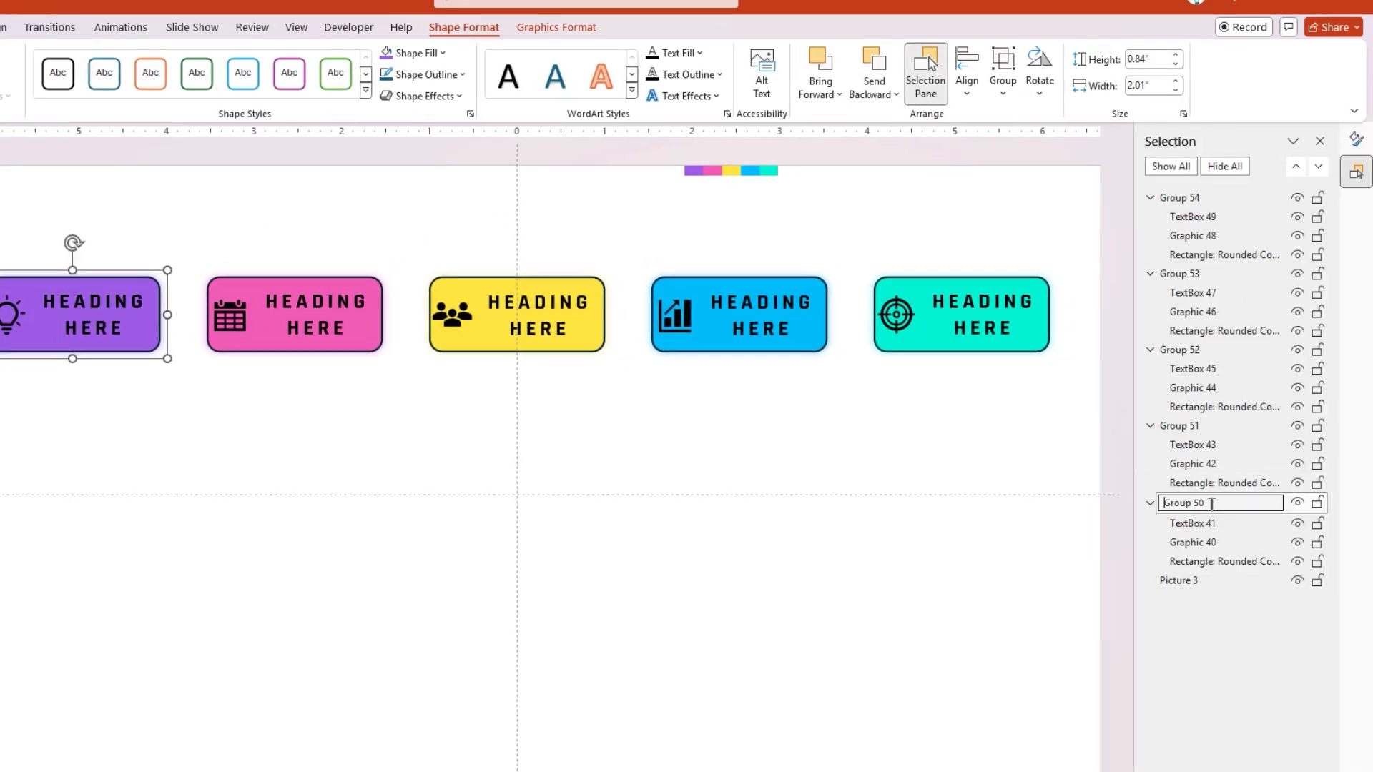
text(1)
key(Return)
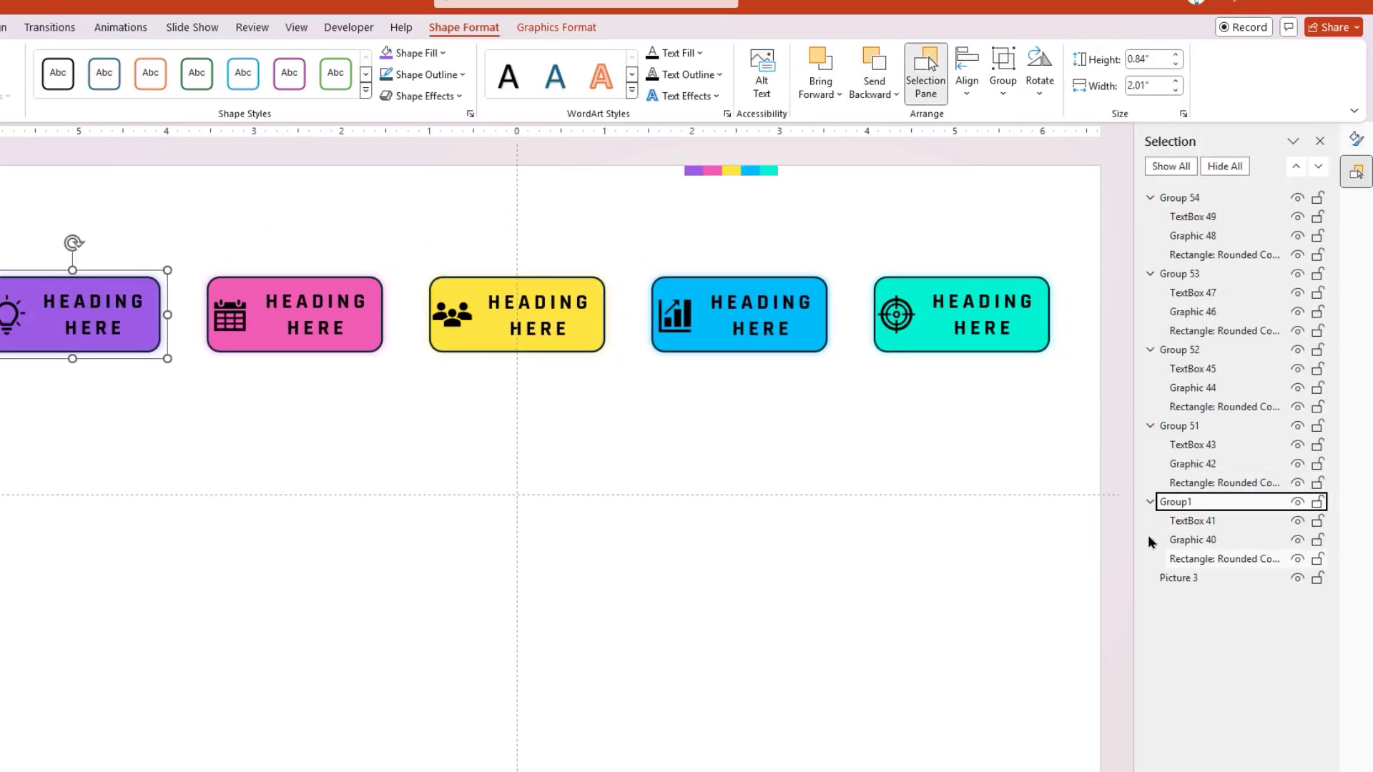
Rename the pink group Group2 and the yellow group Group3
click(1187, 427)
text(Group2)
key(Return)
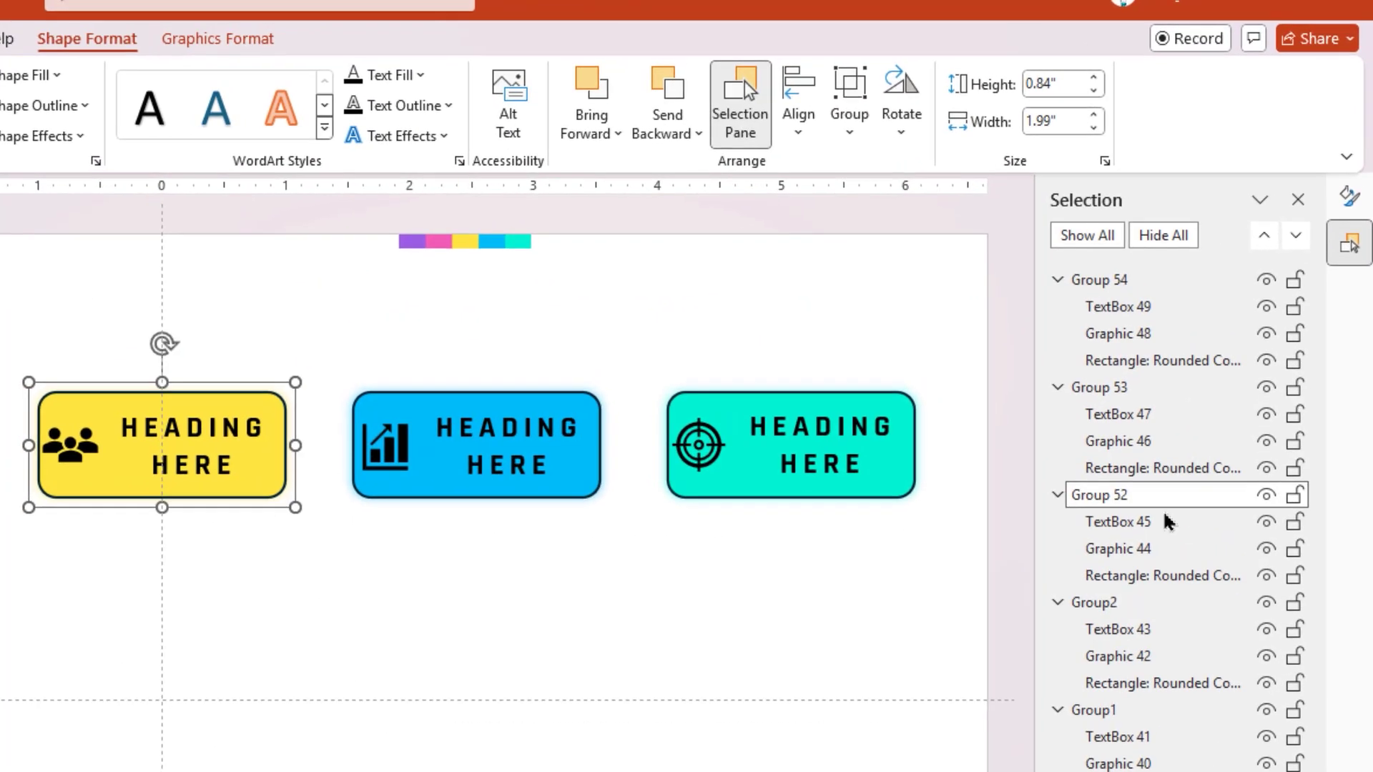
double_click(1120, 495)
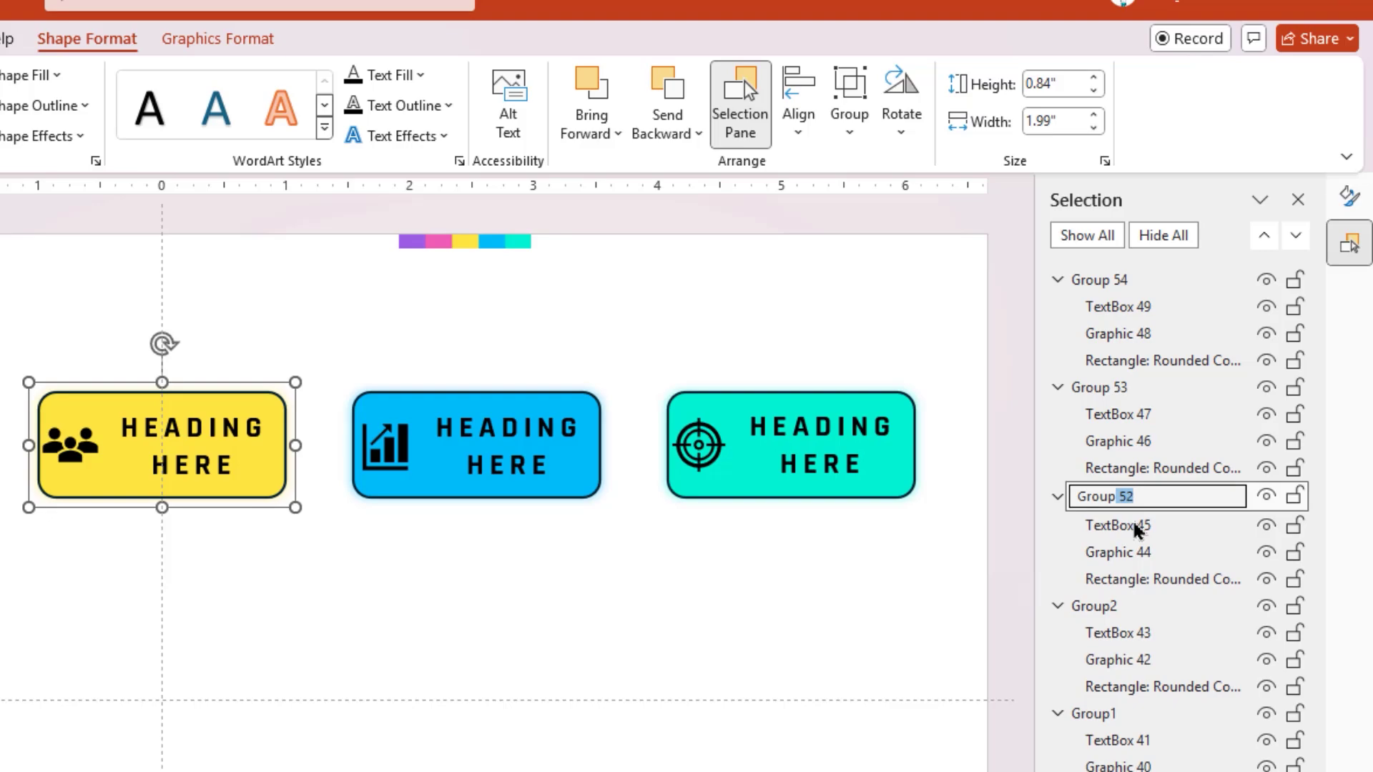
text(3)
key(Return)
Rename the blue group Group 4 and begin renaming the teal group
click(1098, 387)
double_click(1120, 387)
text(4)
key(Return)
double_click(1115, 279)
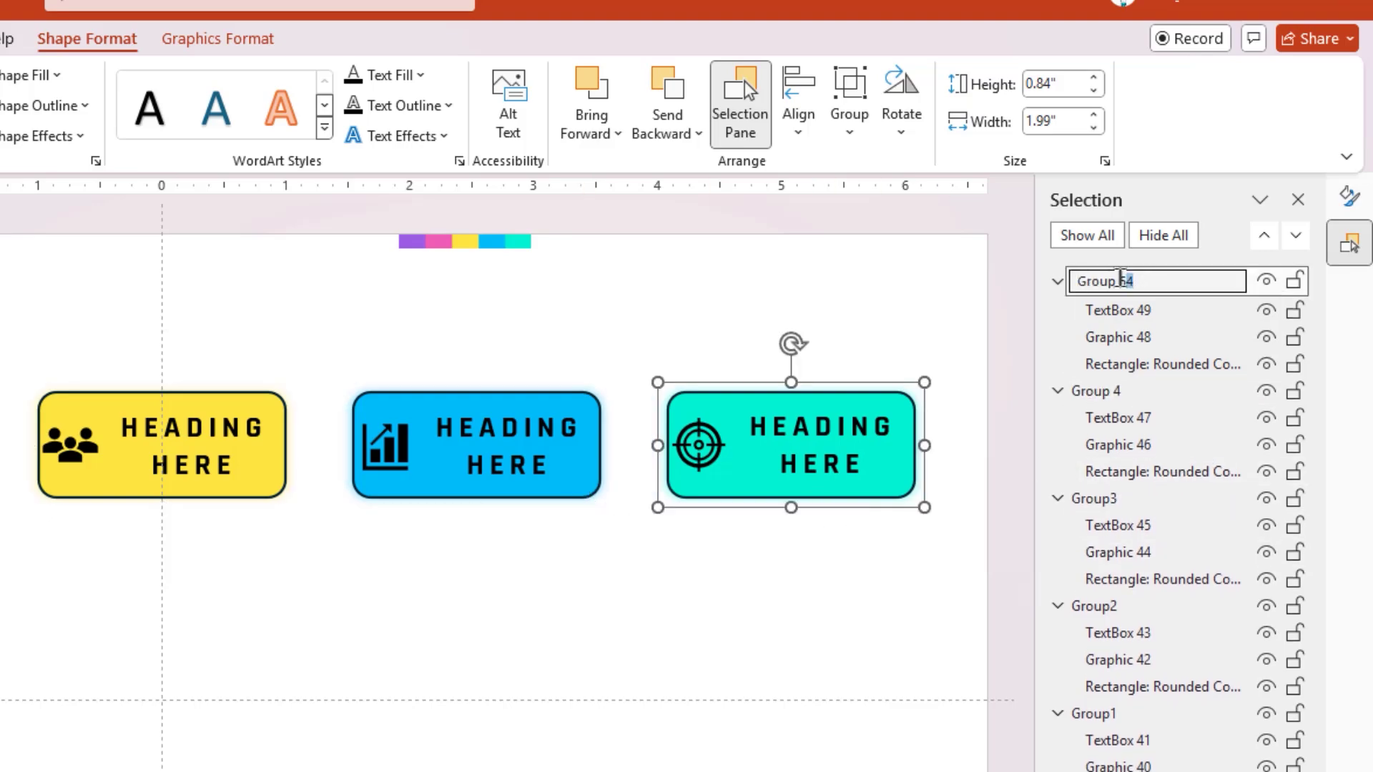
key(BackSpace)
key(BackSpace)
key(BackSpace)
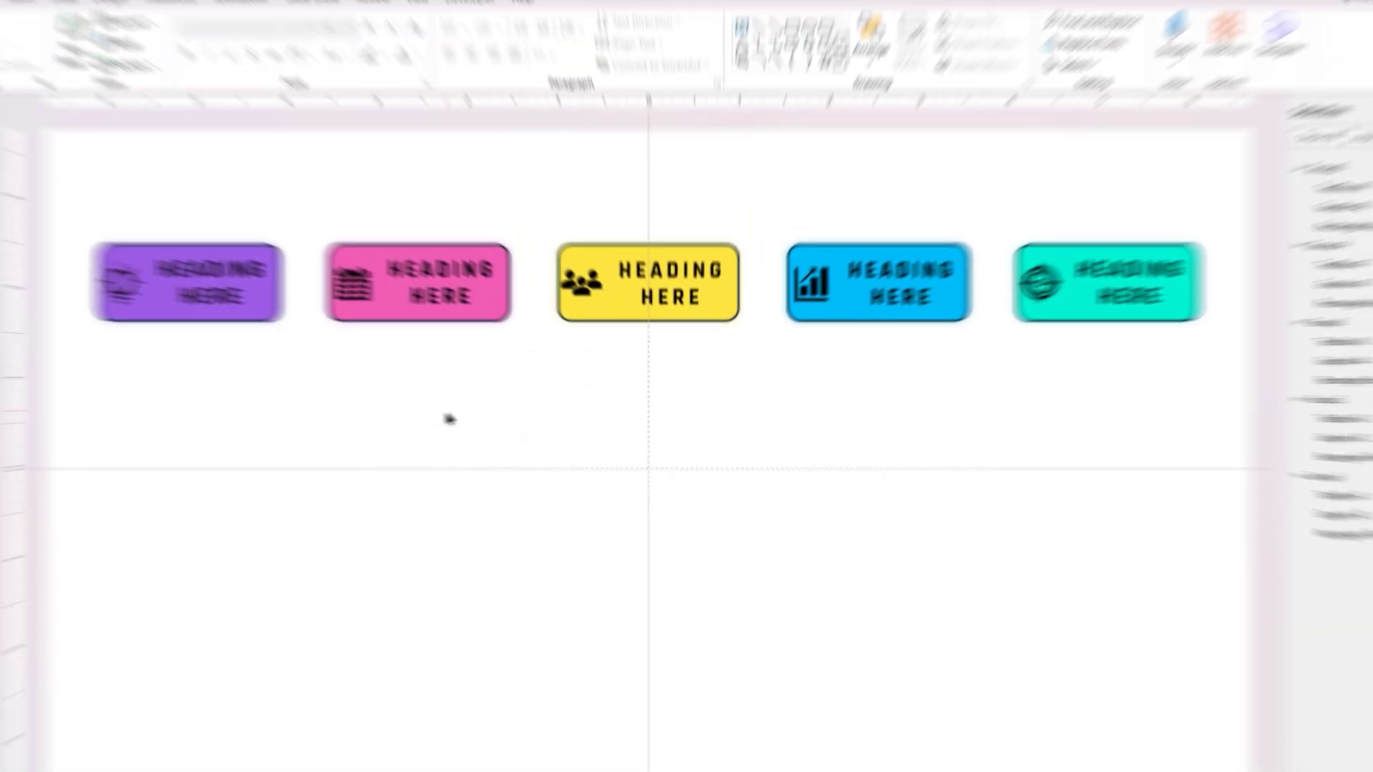
Drag a copy of the purple heading below it and make it shorter
click(379, 438)
mouse_move(379, 443)
mouse_down()
mouse_move(397, 437)
mouse_move(380, 558)
mouse_up()
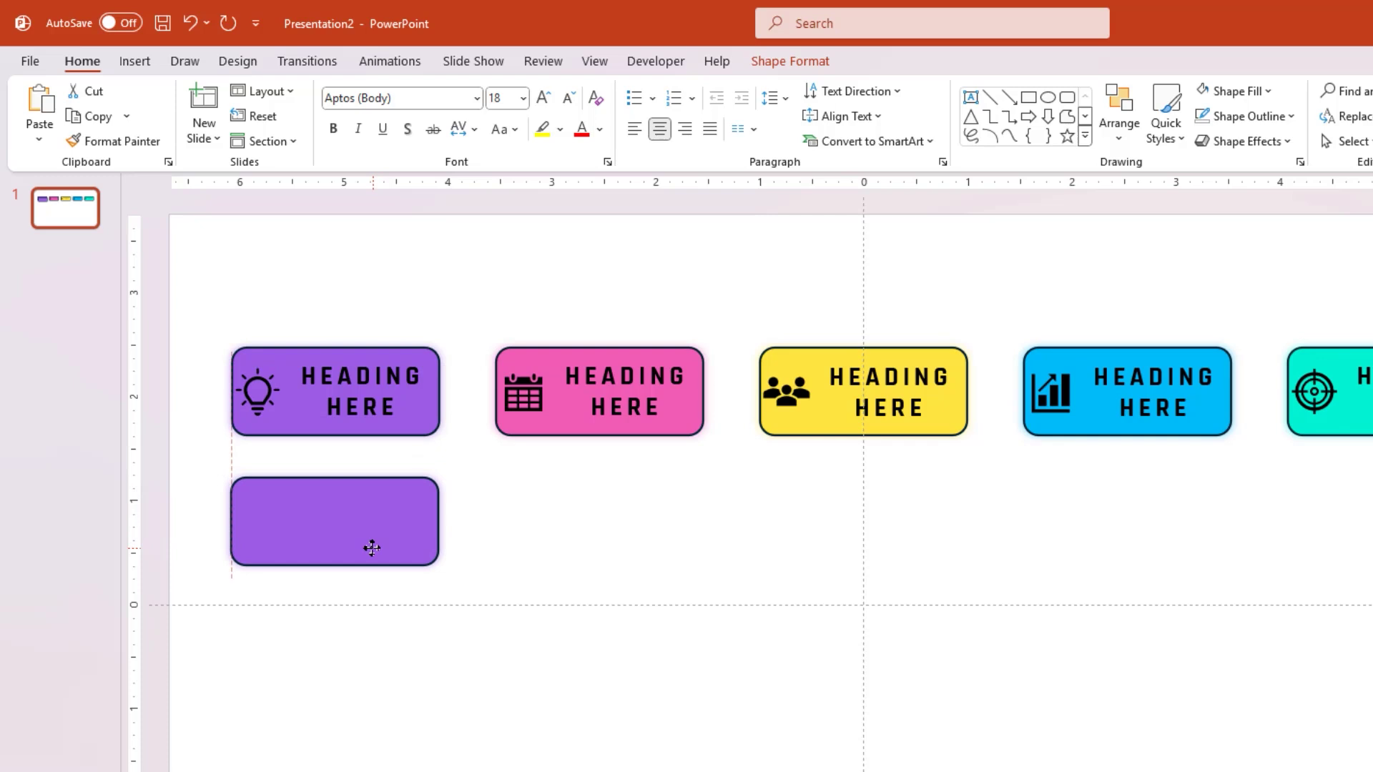
drag(334, 488, 334, 524)
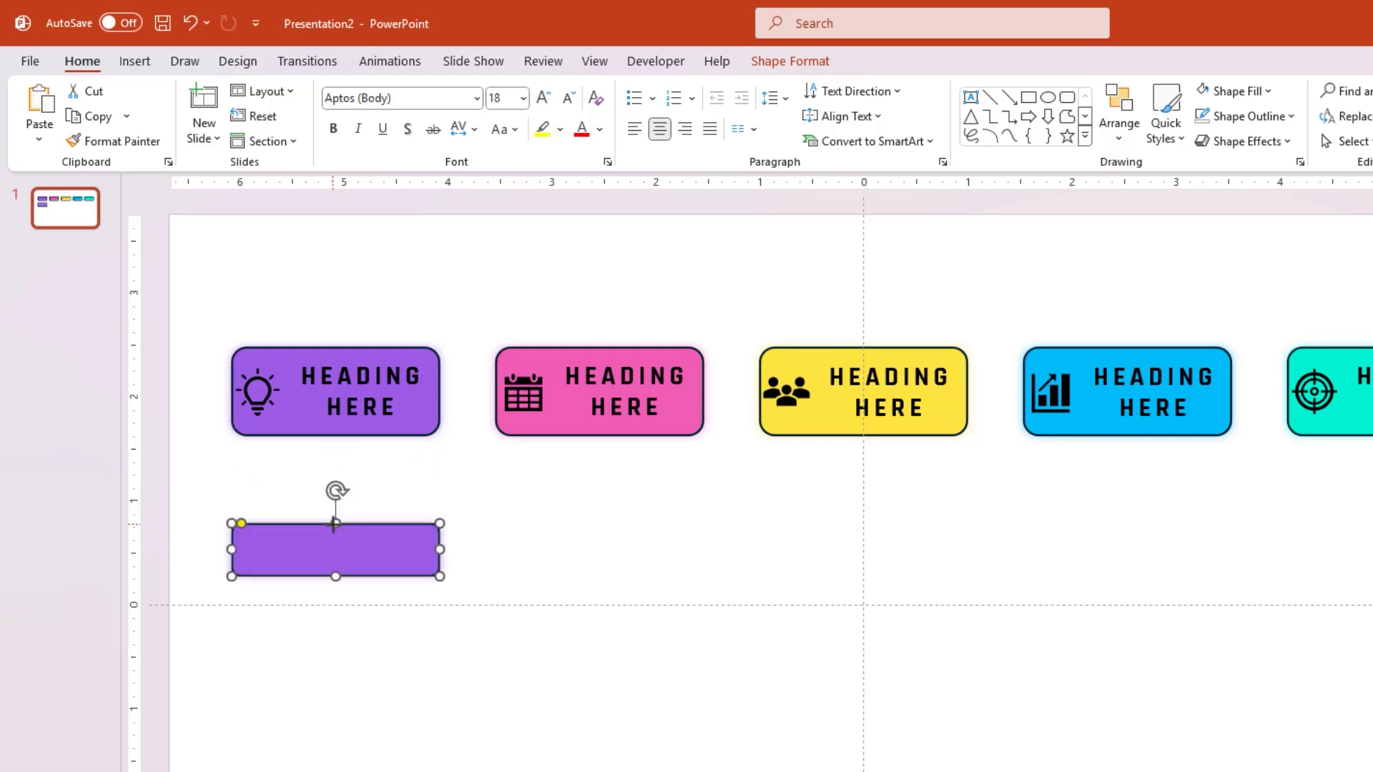
Give the copy no fill and a purple outline, then group it with its check icon and text
click(789, 61)
click(737, 91)
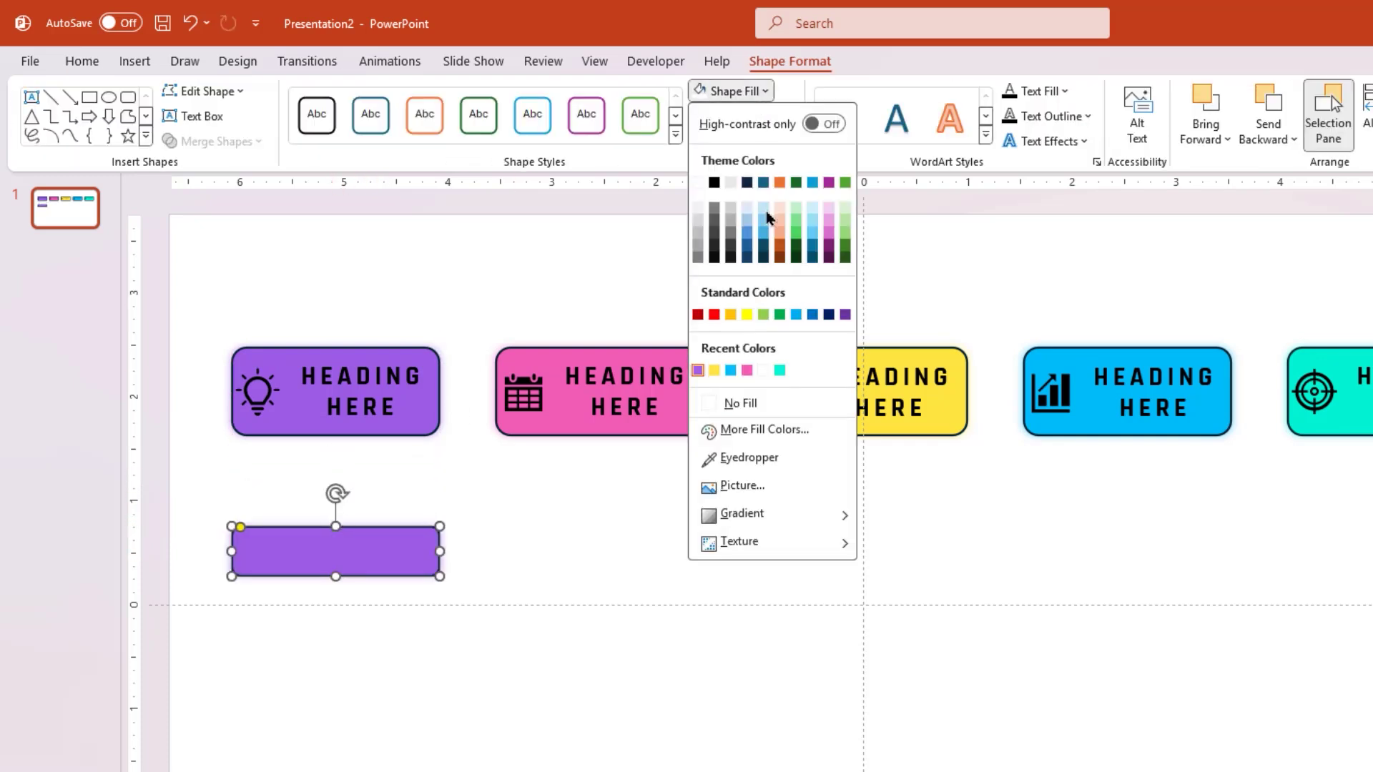
click(733, 401)
click(744, 115)
click(698, 396)
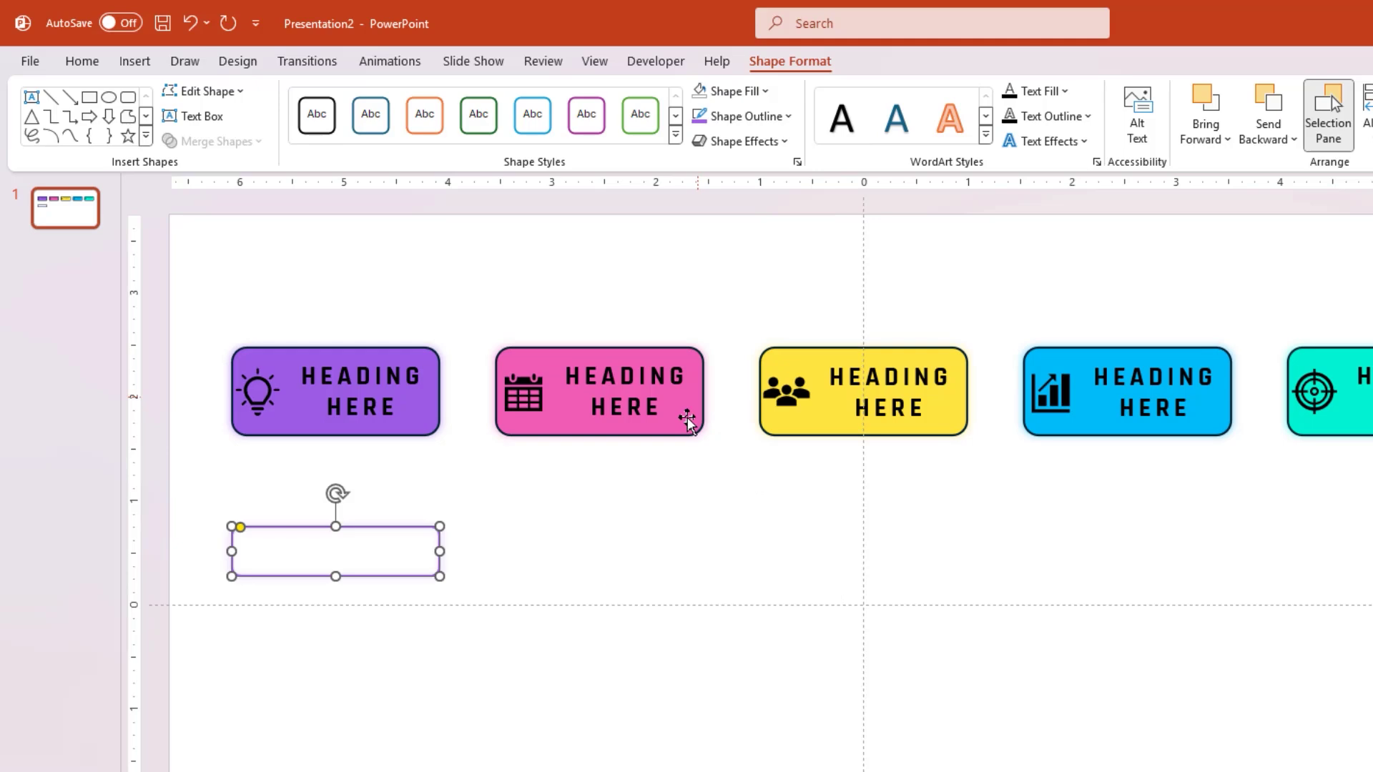
click(470, 564)
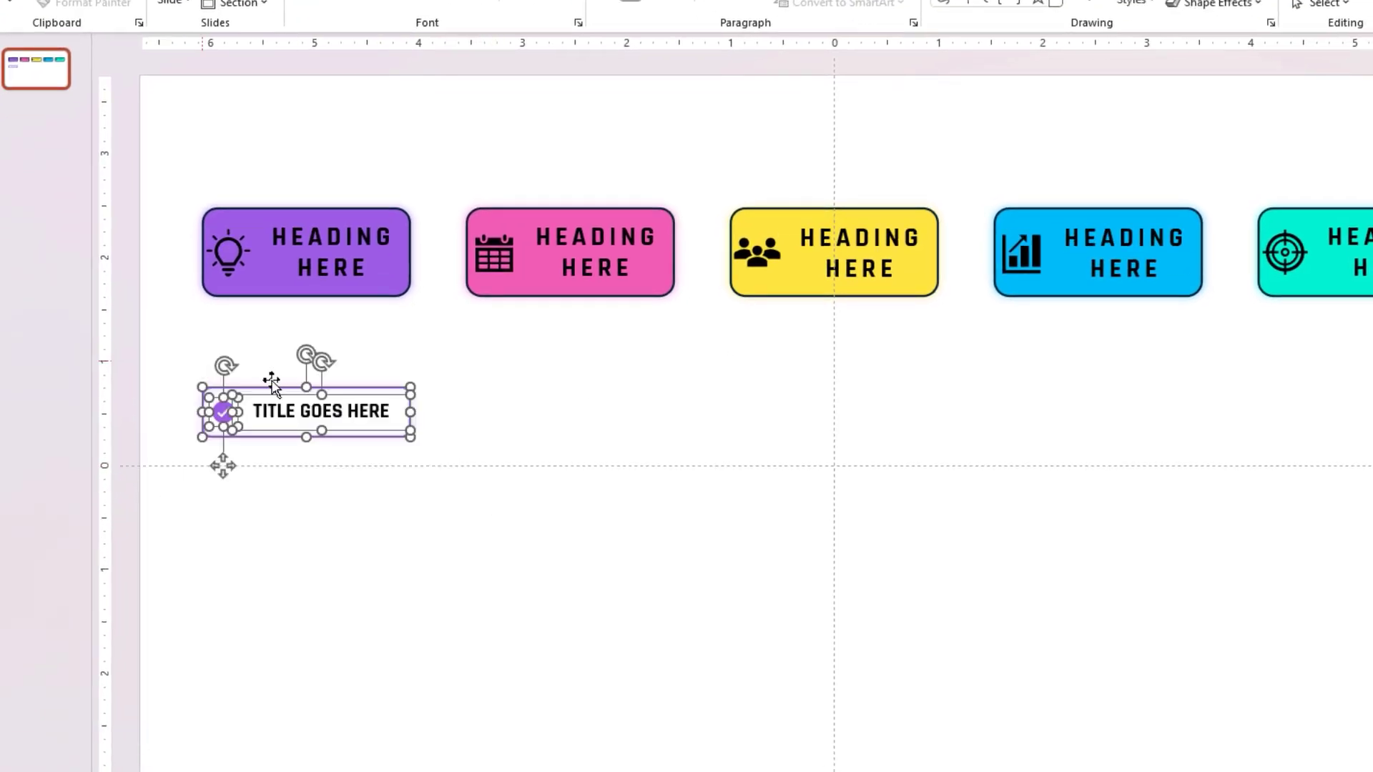
right_click(357, 397)
click(603, 569)
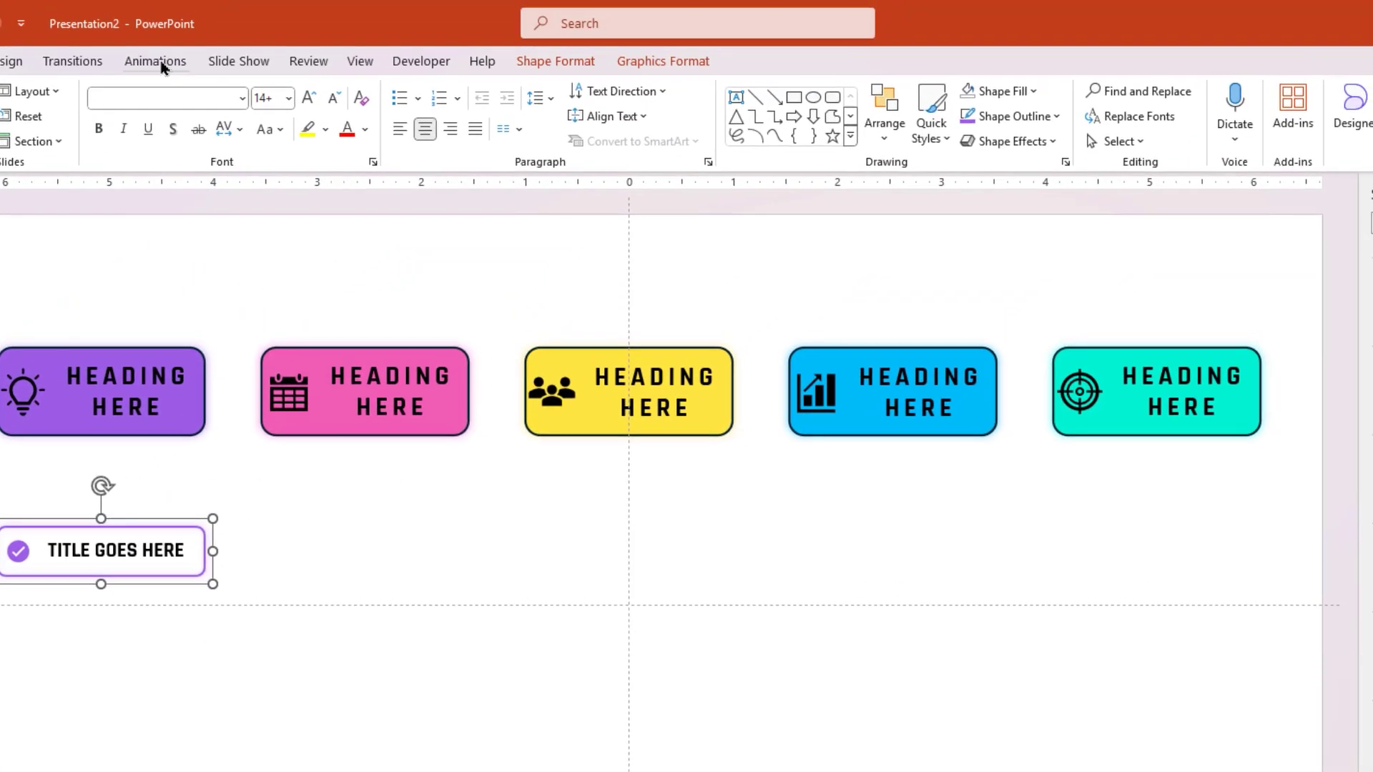
Give the title box a Fly In entrance from the top, with the Animation Pane shown
click(162, 62)
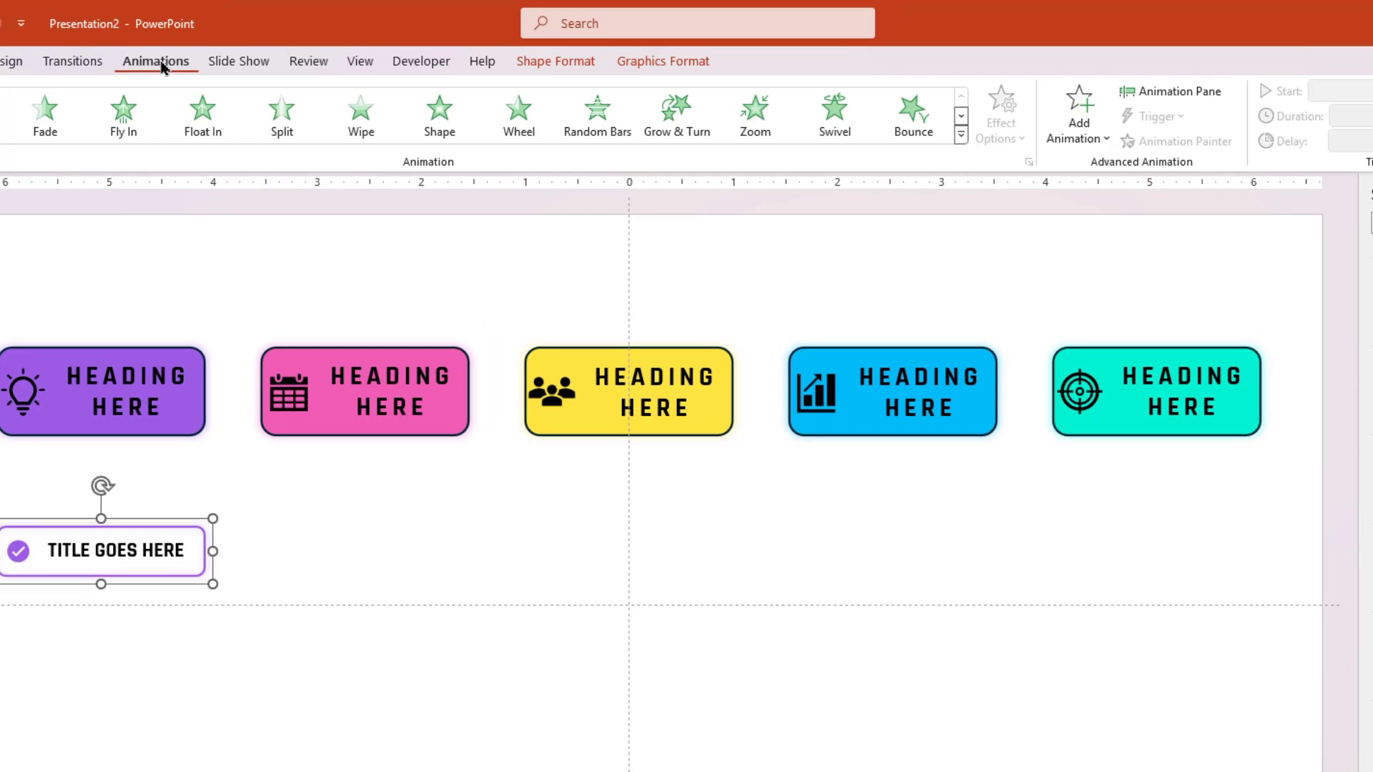
click(1152, 98)
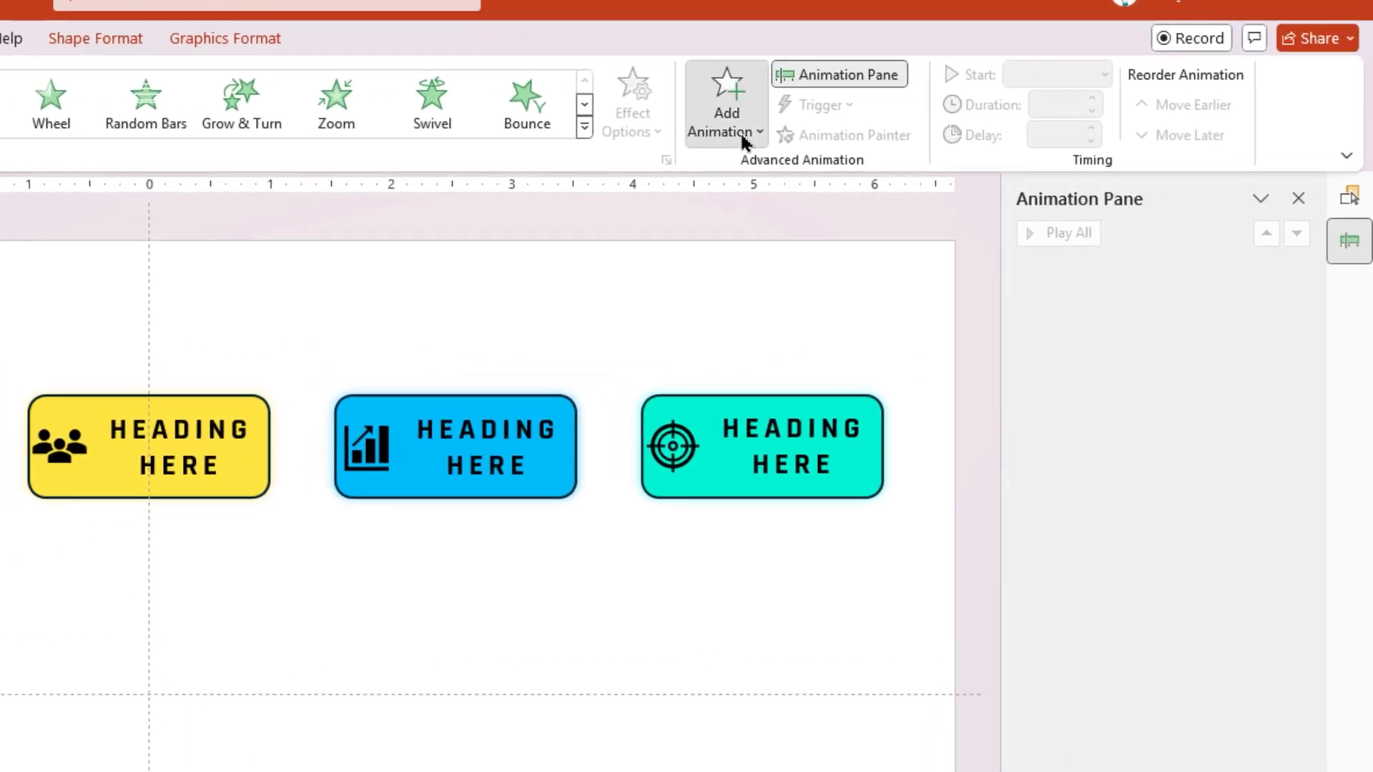
click(802, 136)
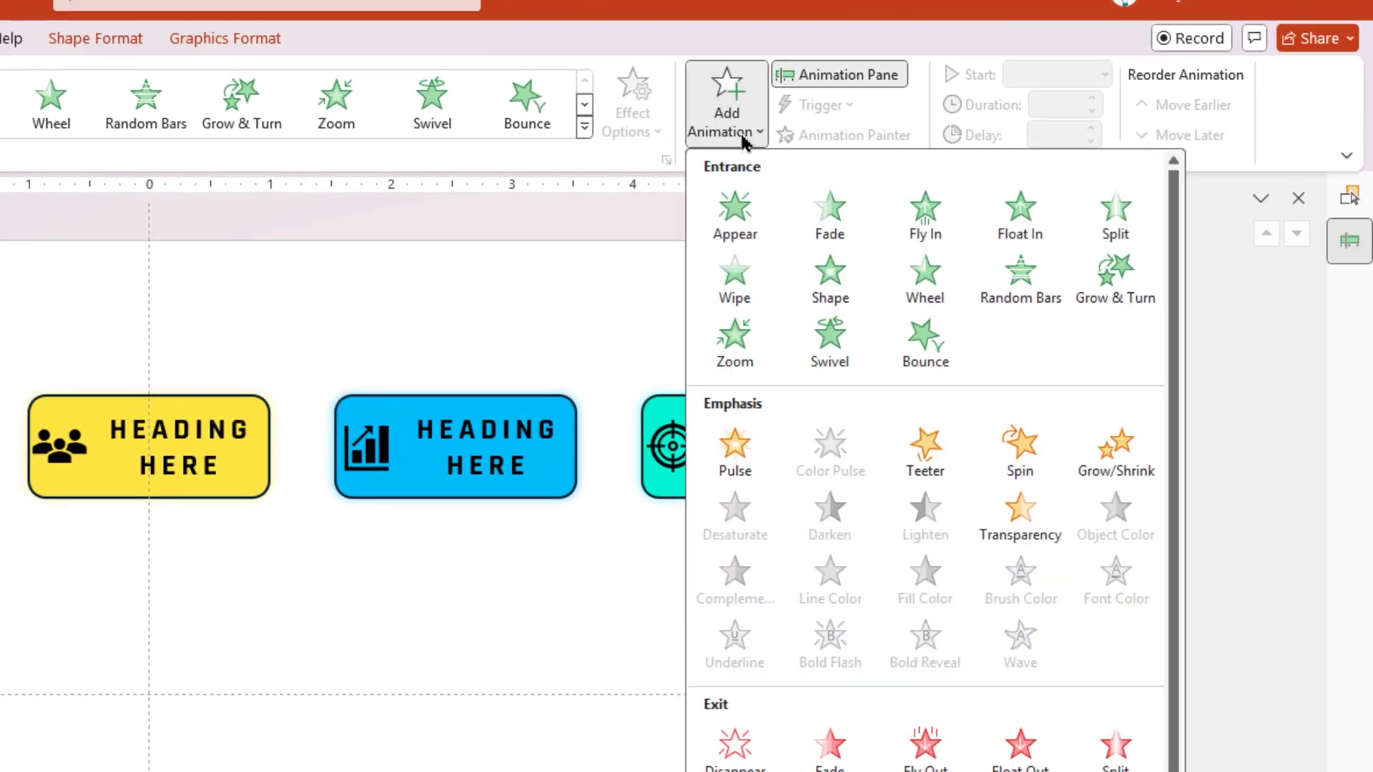
click(923, 234)
click(633, 108)
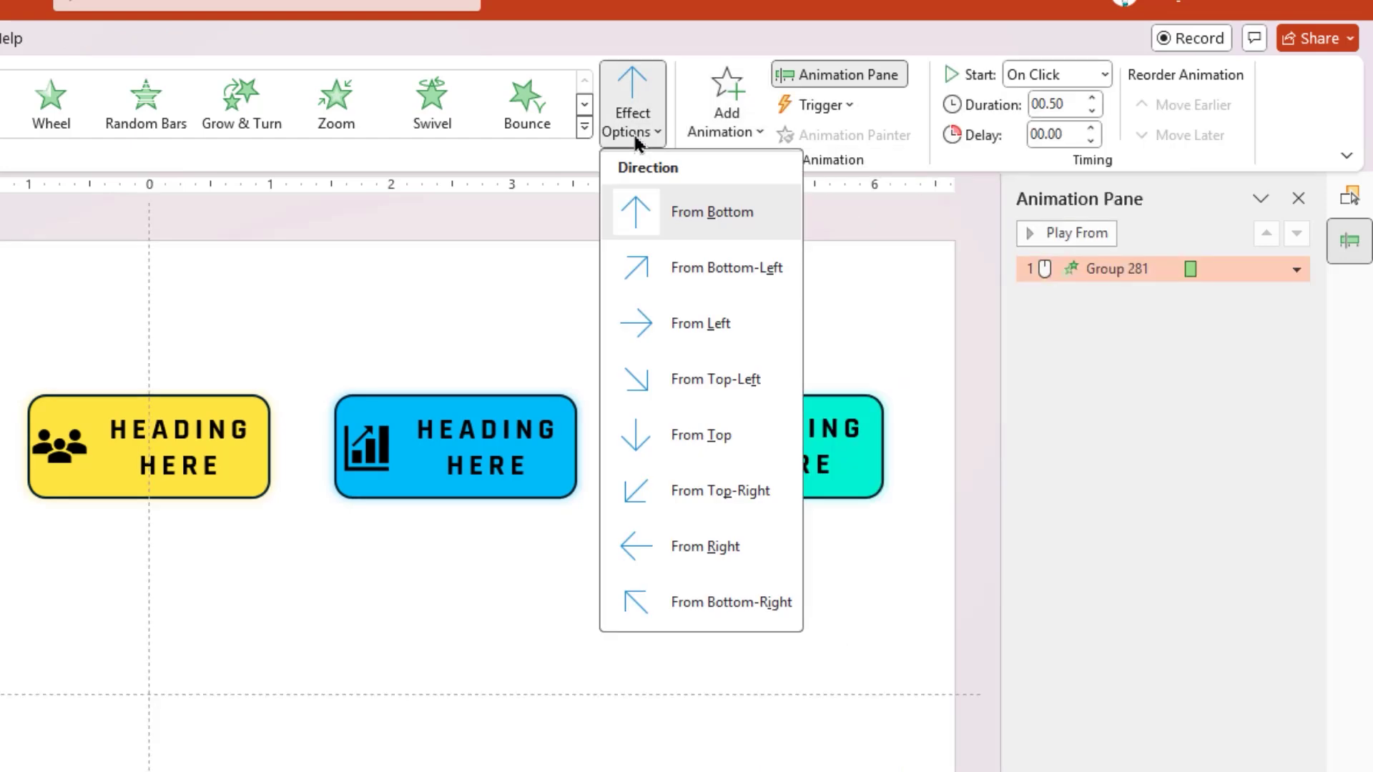
click(644, 433)
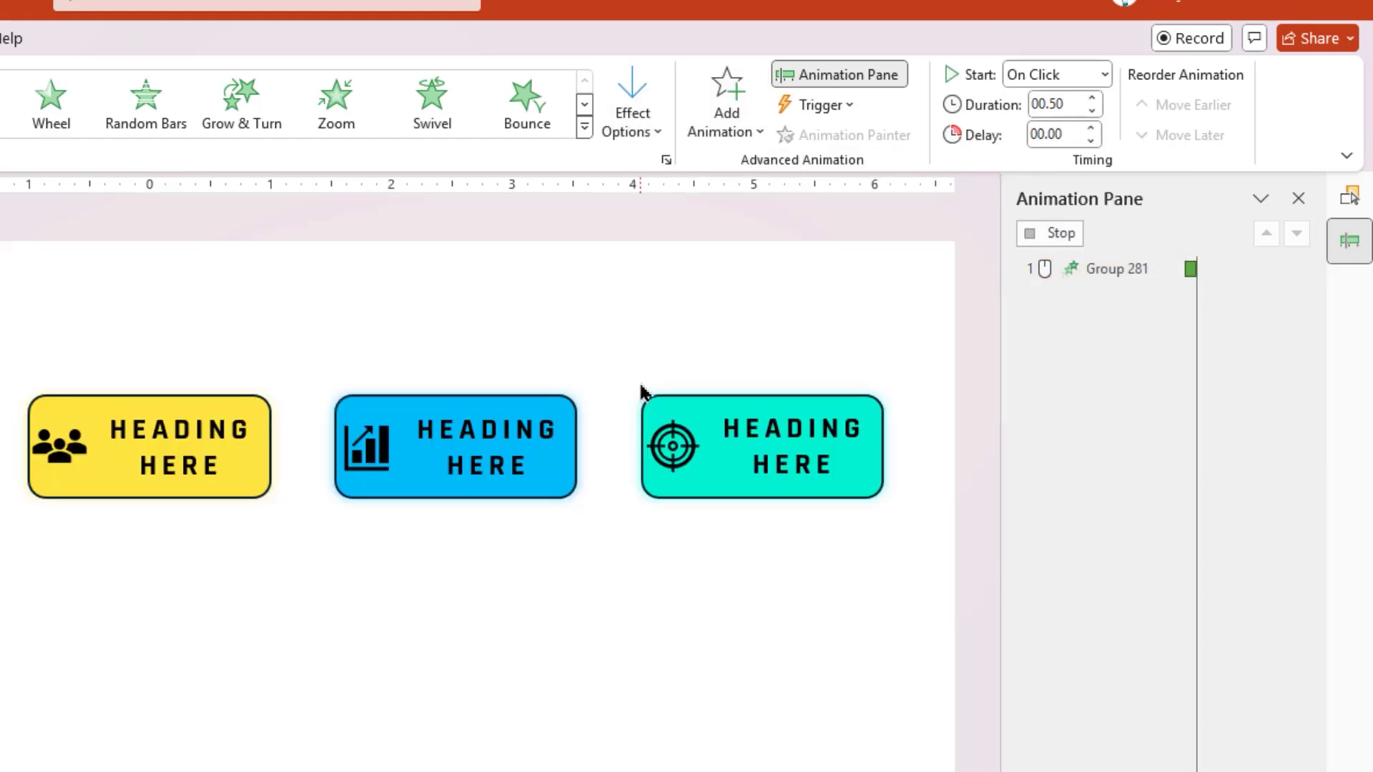
Add a Grow/Shrink emphasis starting With Previous and set both effects to 0.4 seconds
click(730, 132)
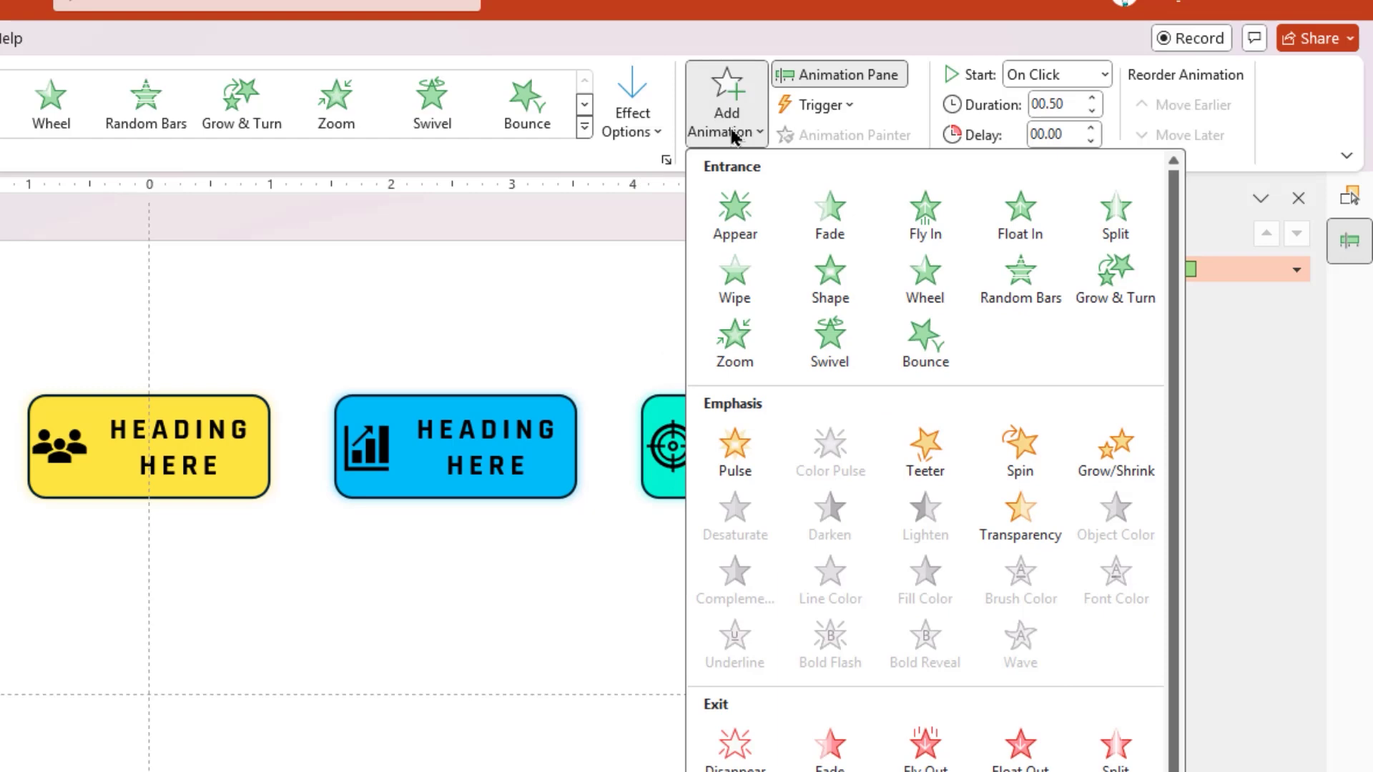
click(1113, 440)
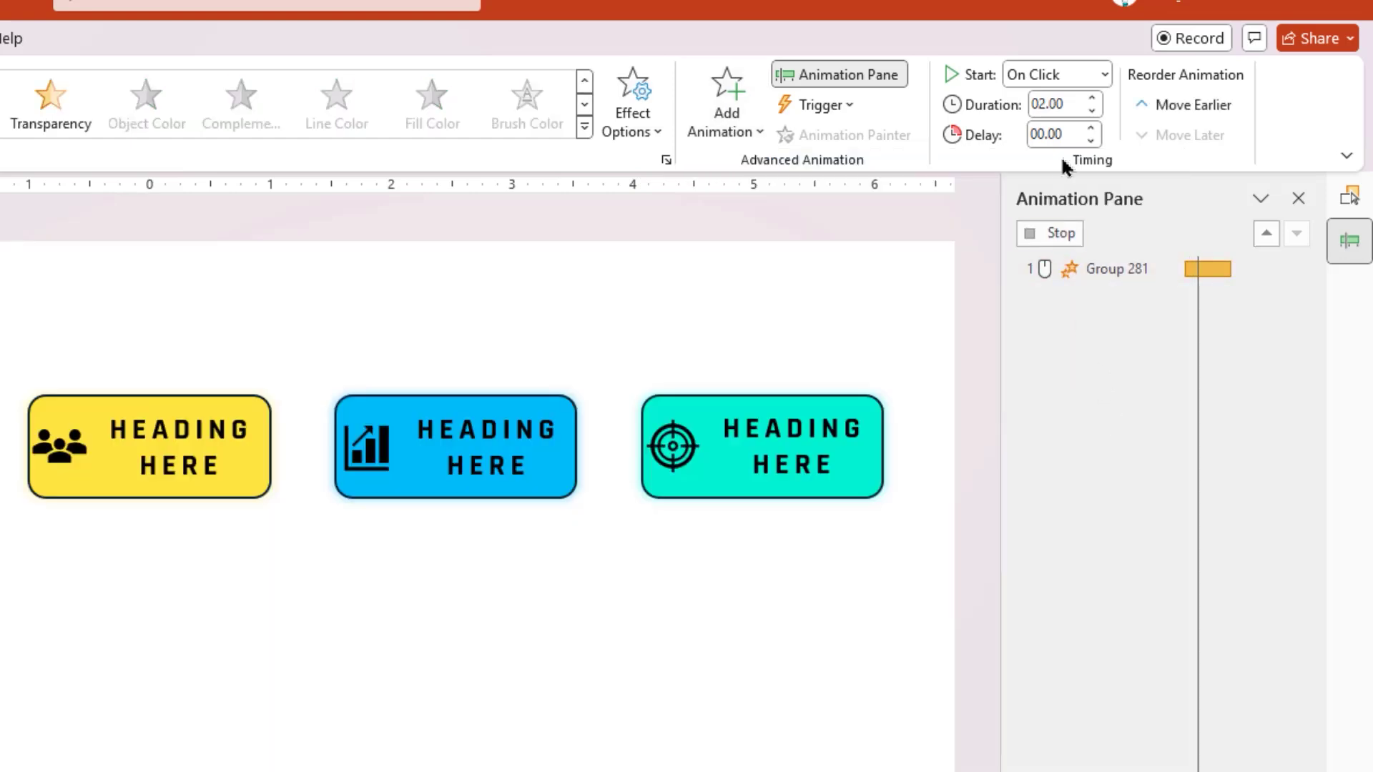
click(1105, 75)
click(1071, 130)
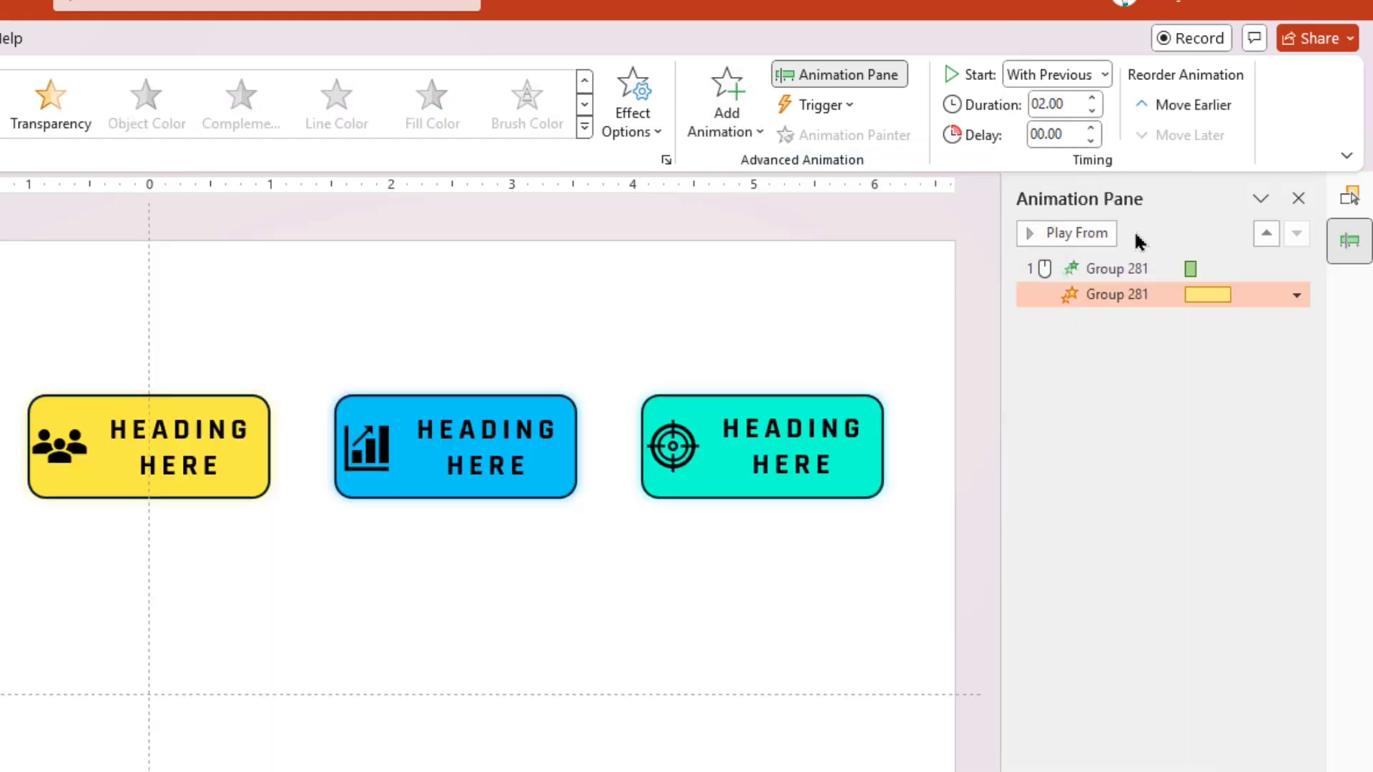
shift+click(1133, 268)
text(00.4)
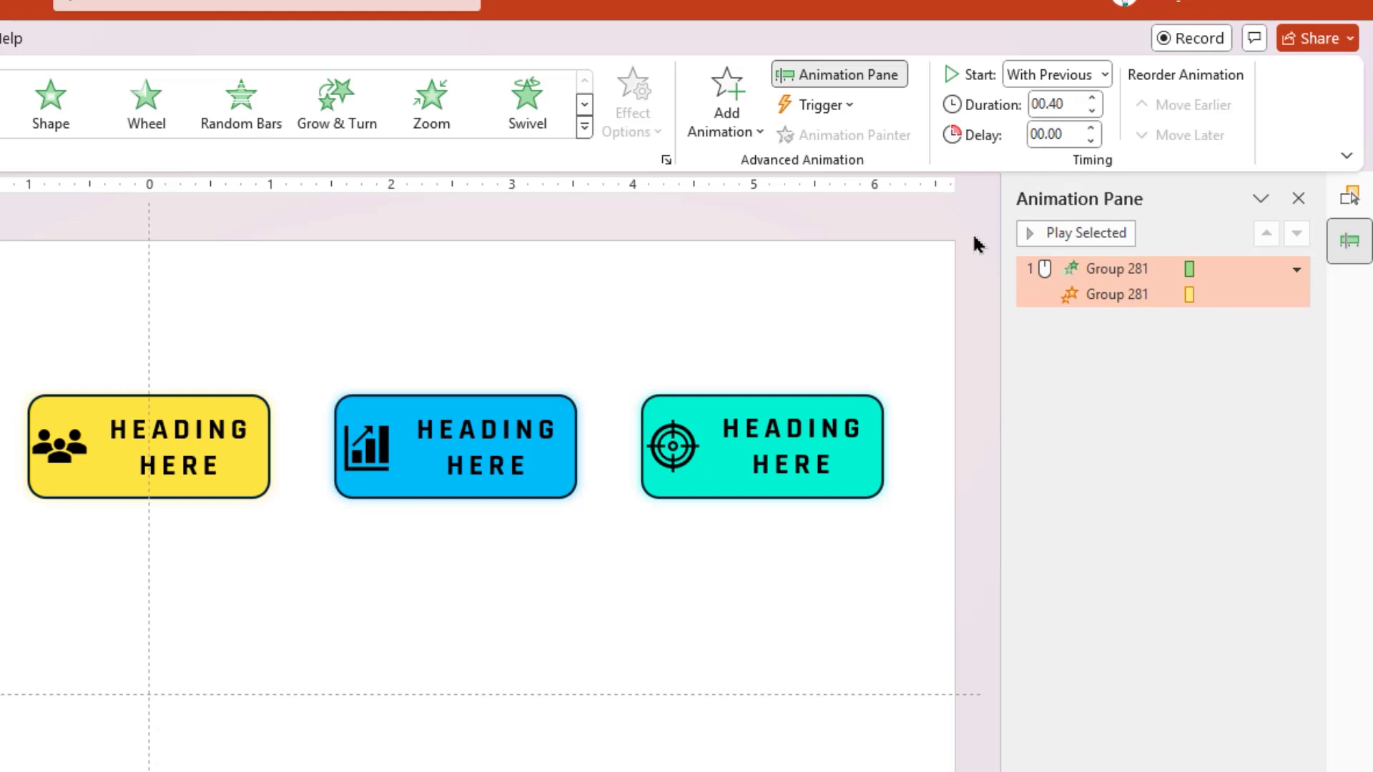
click(958, 261)
click(1216, 277)
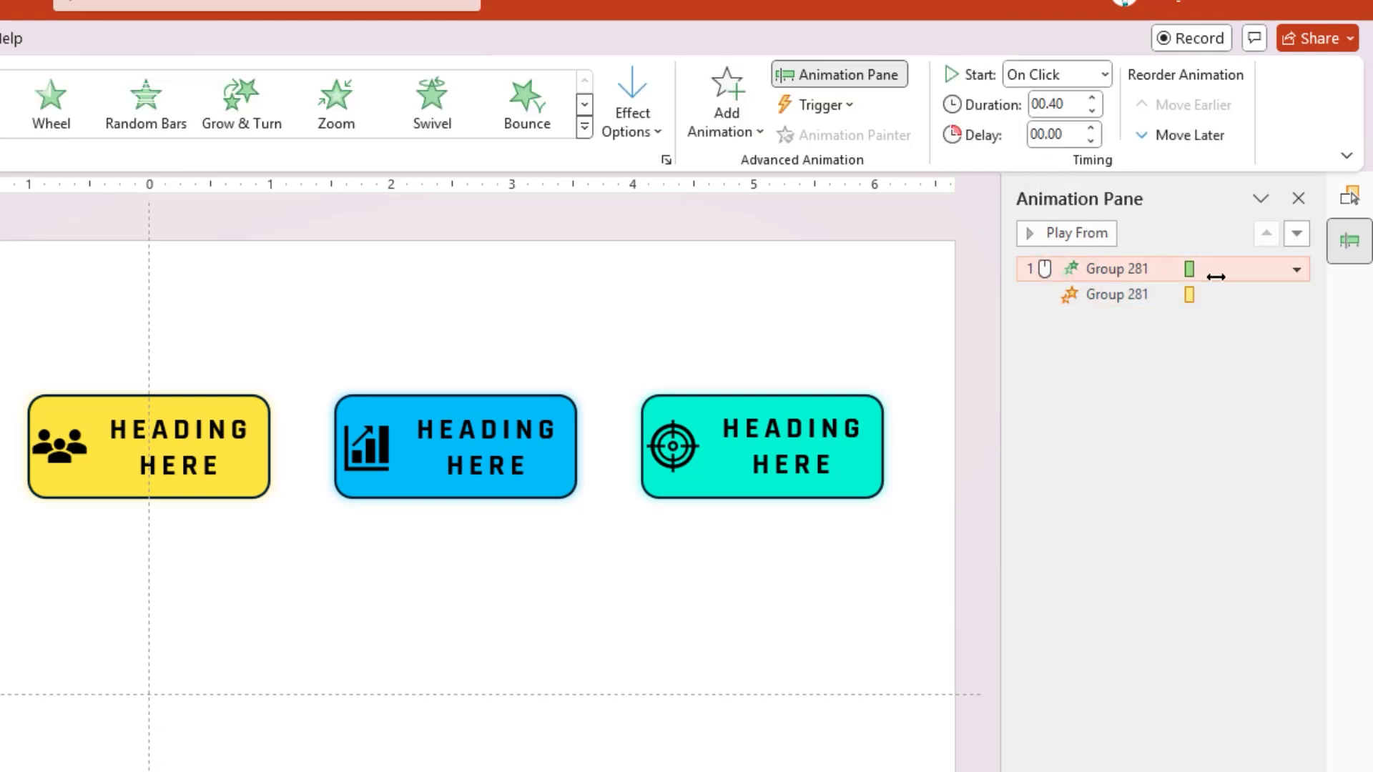
click(1296, 270)
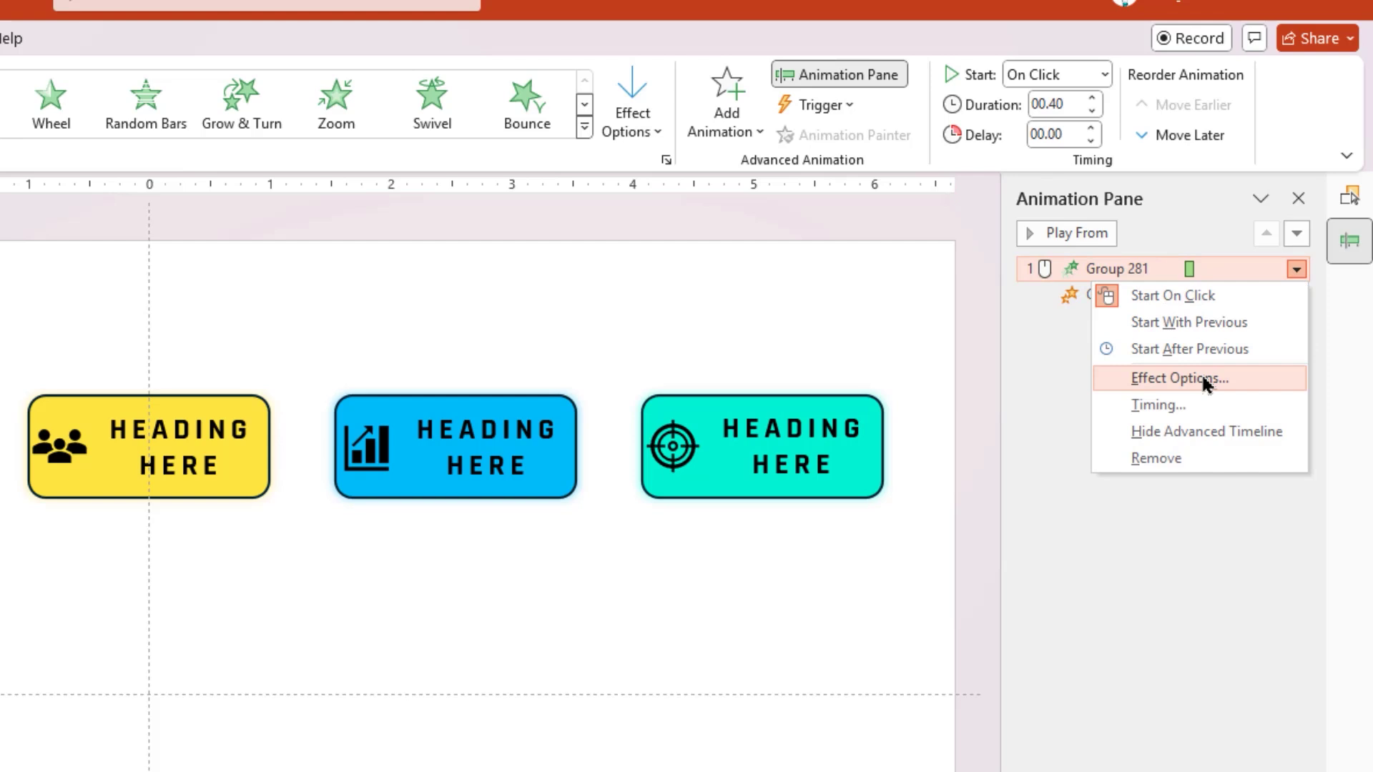
Increase the fly-in's smooth end in its effect options
click(1201, 379)
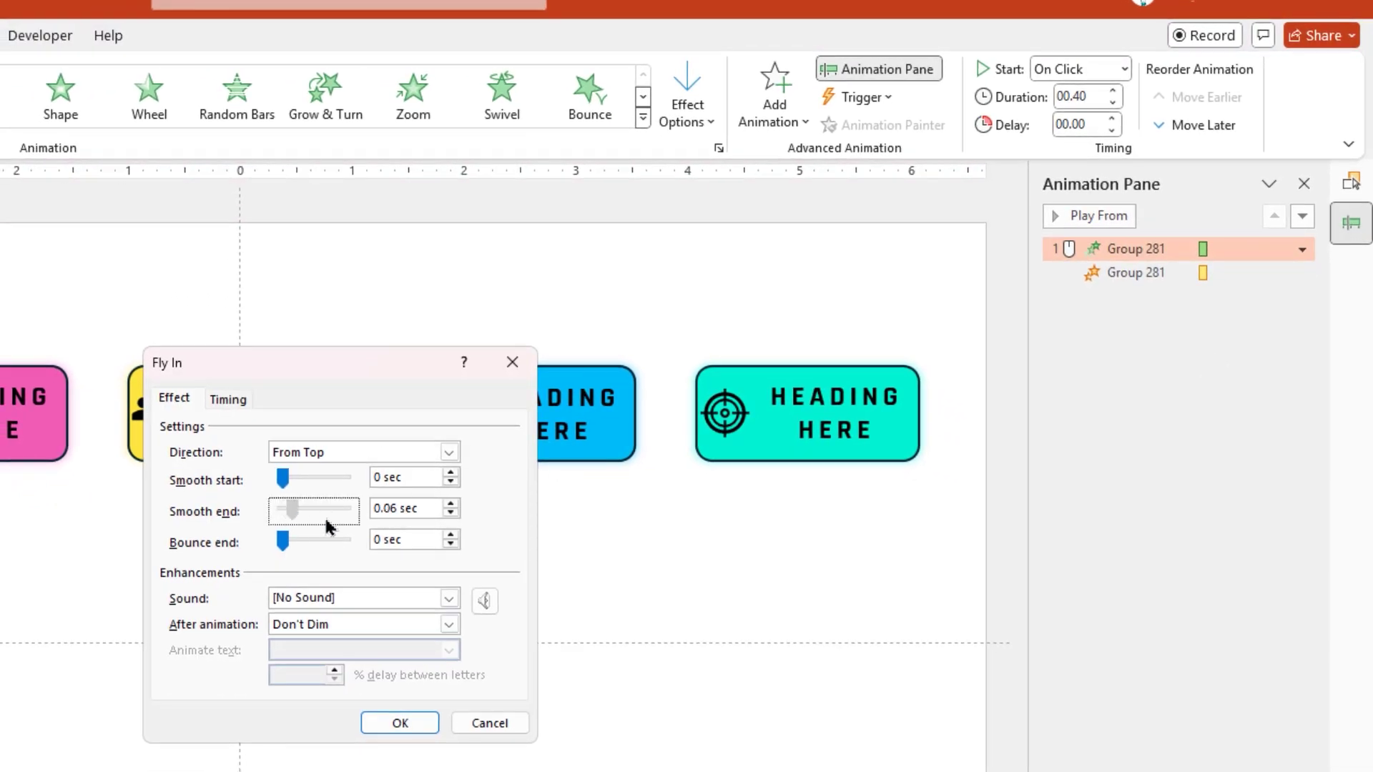
drag(328, 527, 366, 528)
click(399, 723)
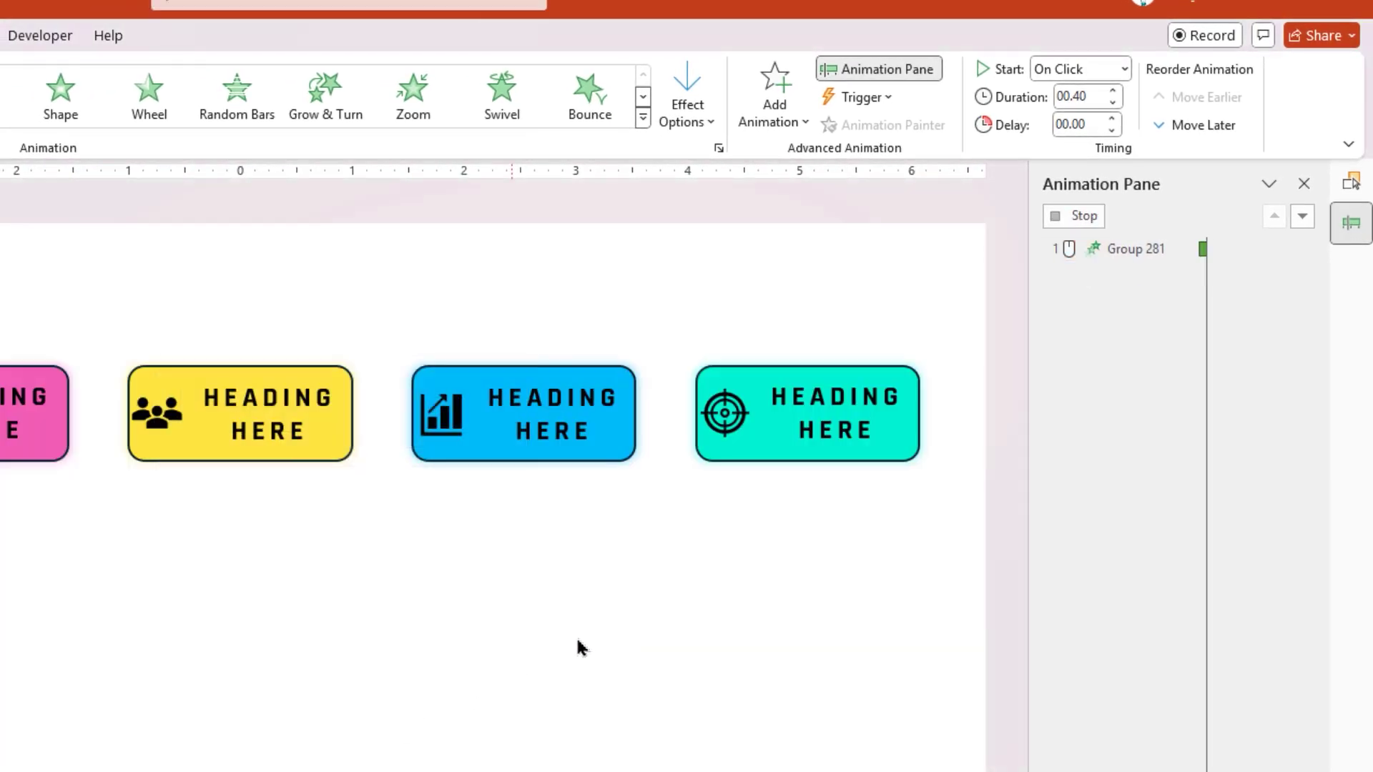
Give Grow/Shrink smooth start and end, auto-reverse, and a custom 90% size
click(1123, 276)
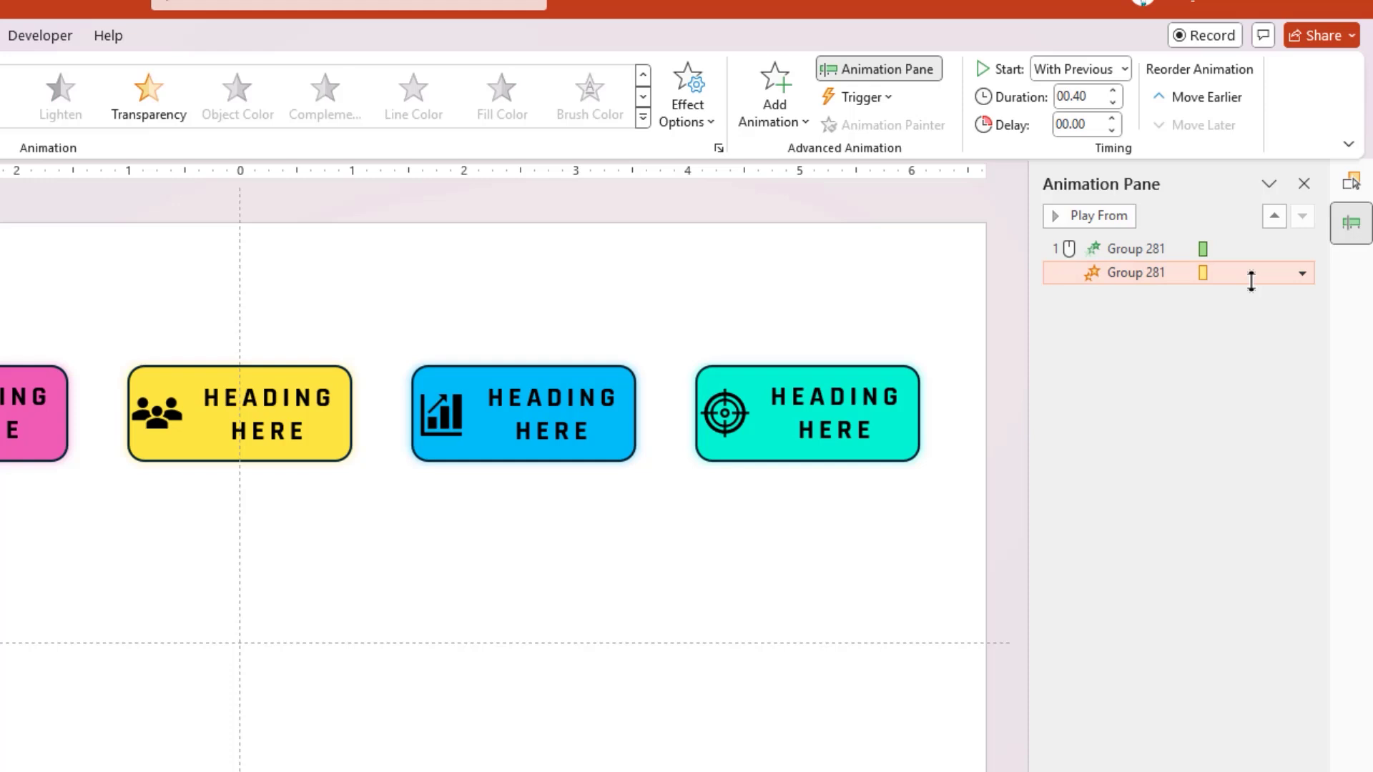
click(1303, 276)
click(1187, 375)
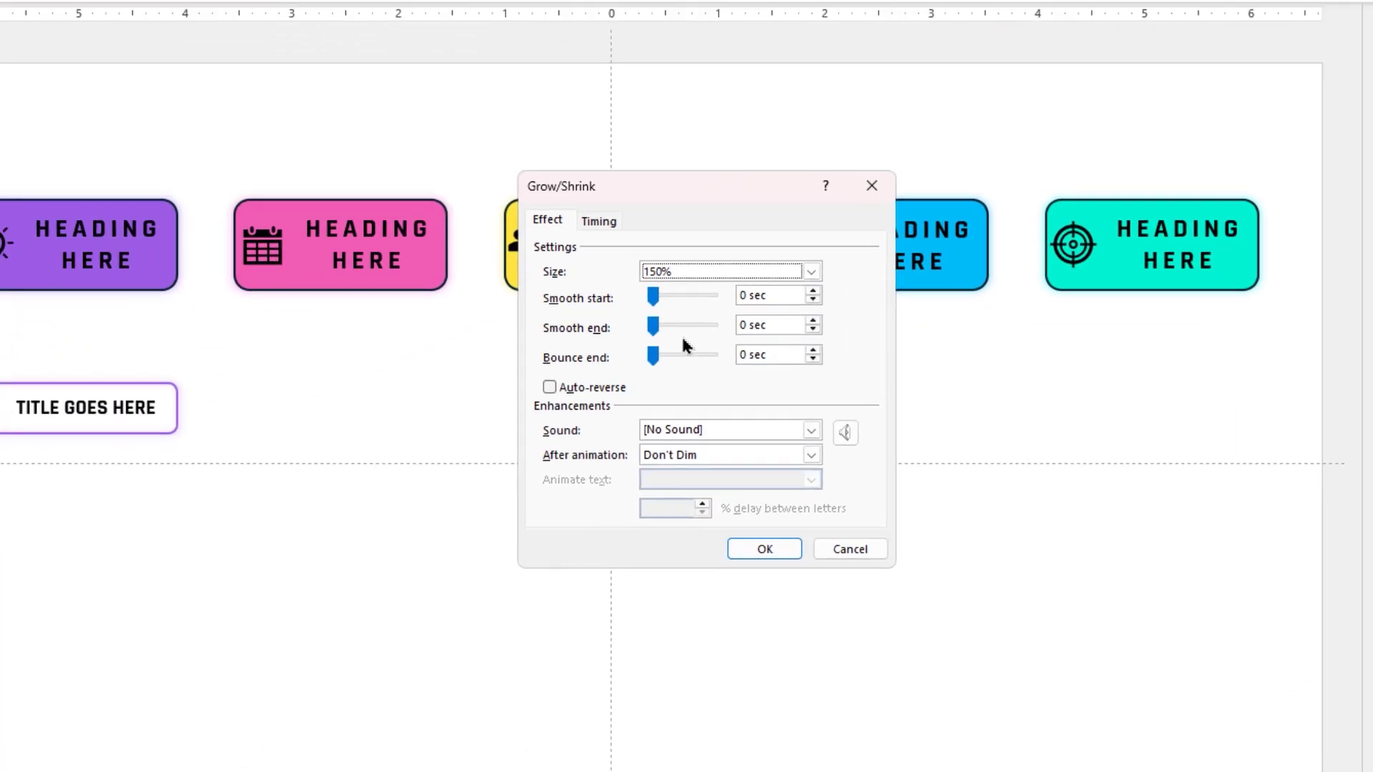
drag(724, 294, 740, 300)
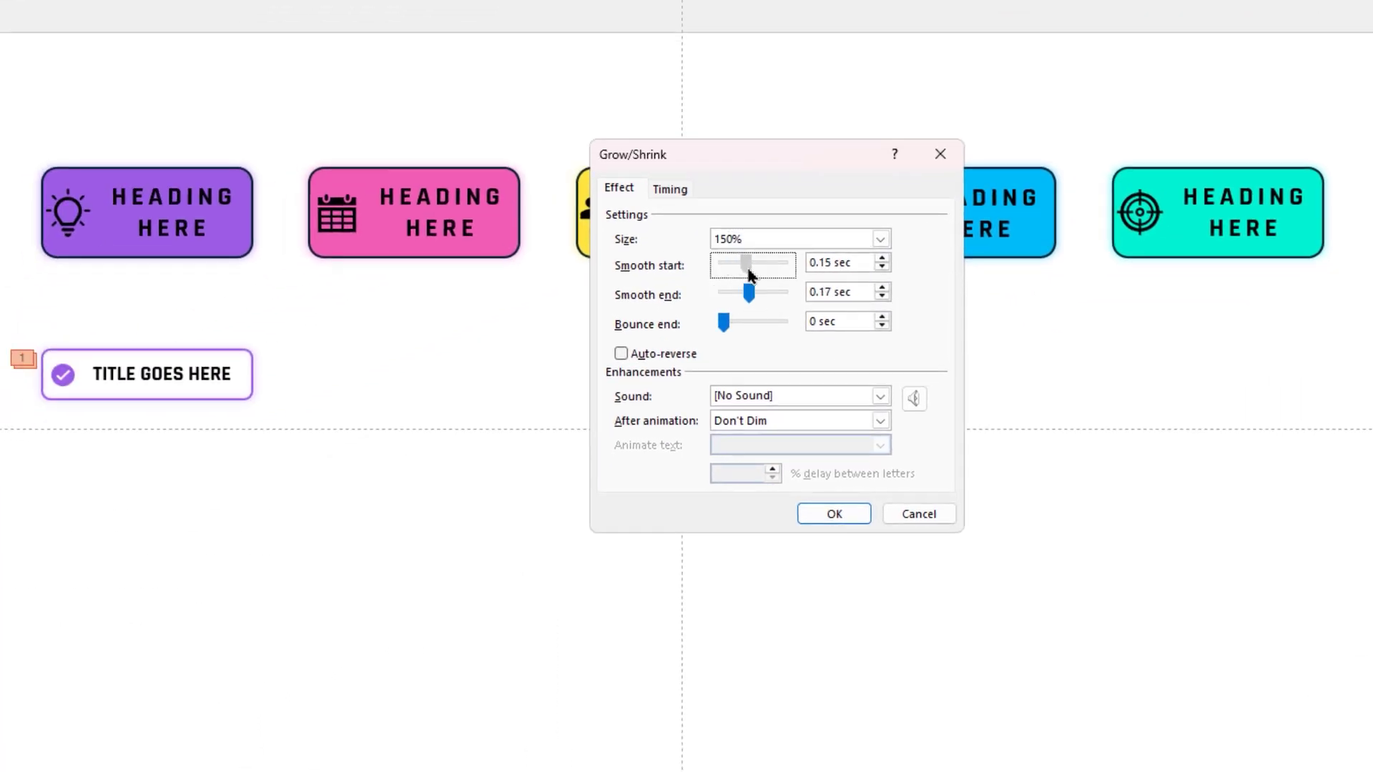
click(881, 240)
text(90)
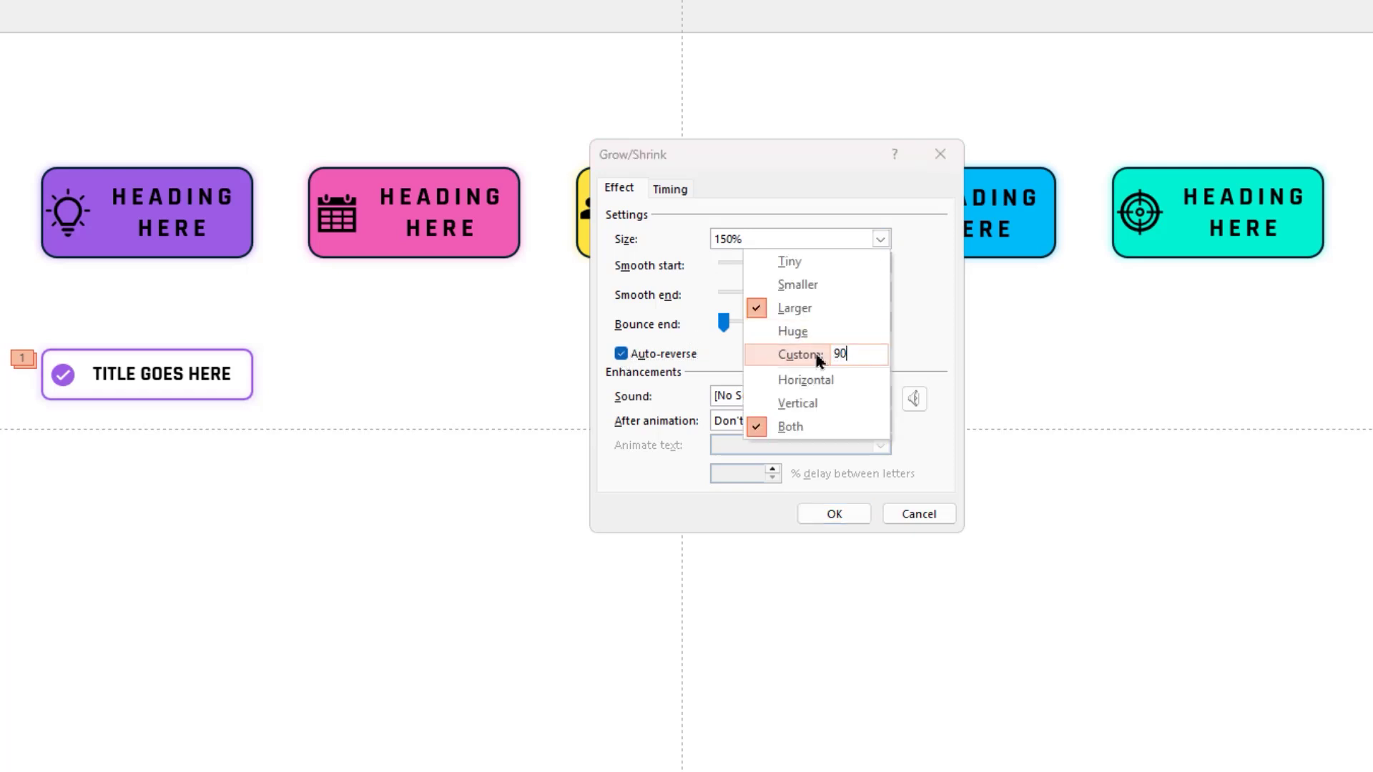
key(Return)
click(834, 514)
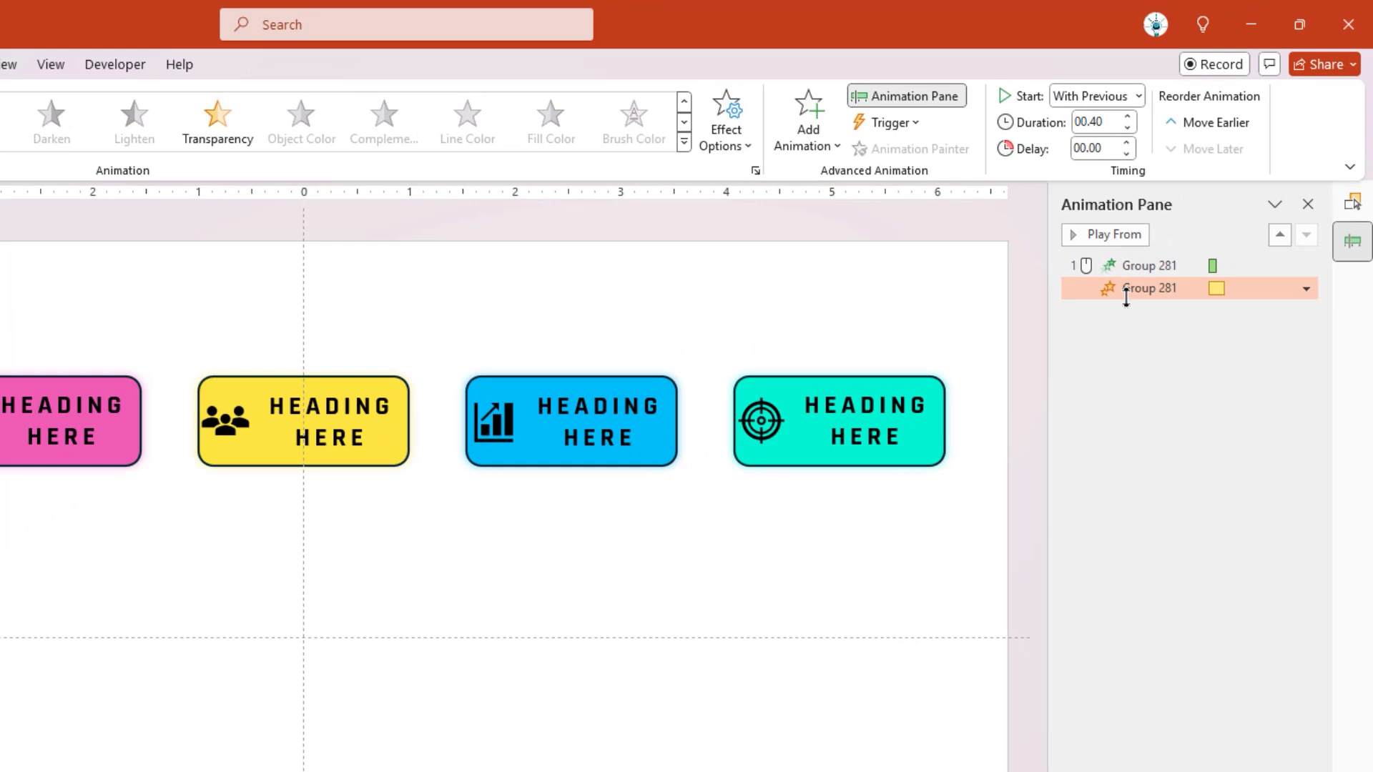
Set both title box animations to trigger on click of Group1
shift+click(1137, 276)
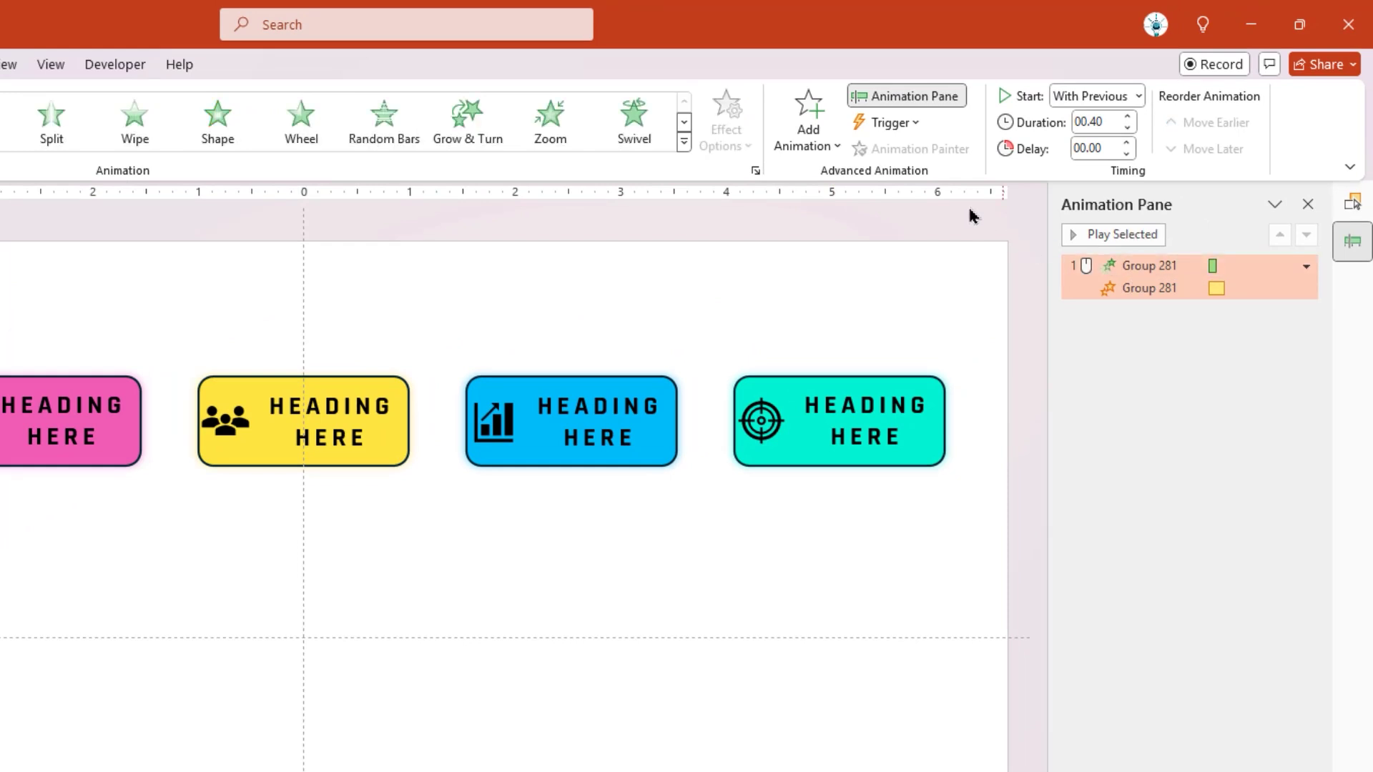
click(912, 127)
mouse_move(916, 151)
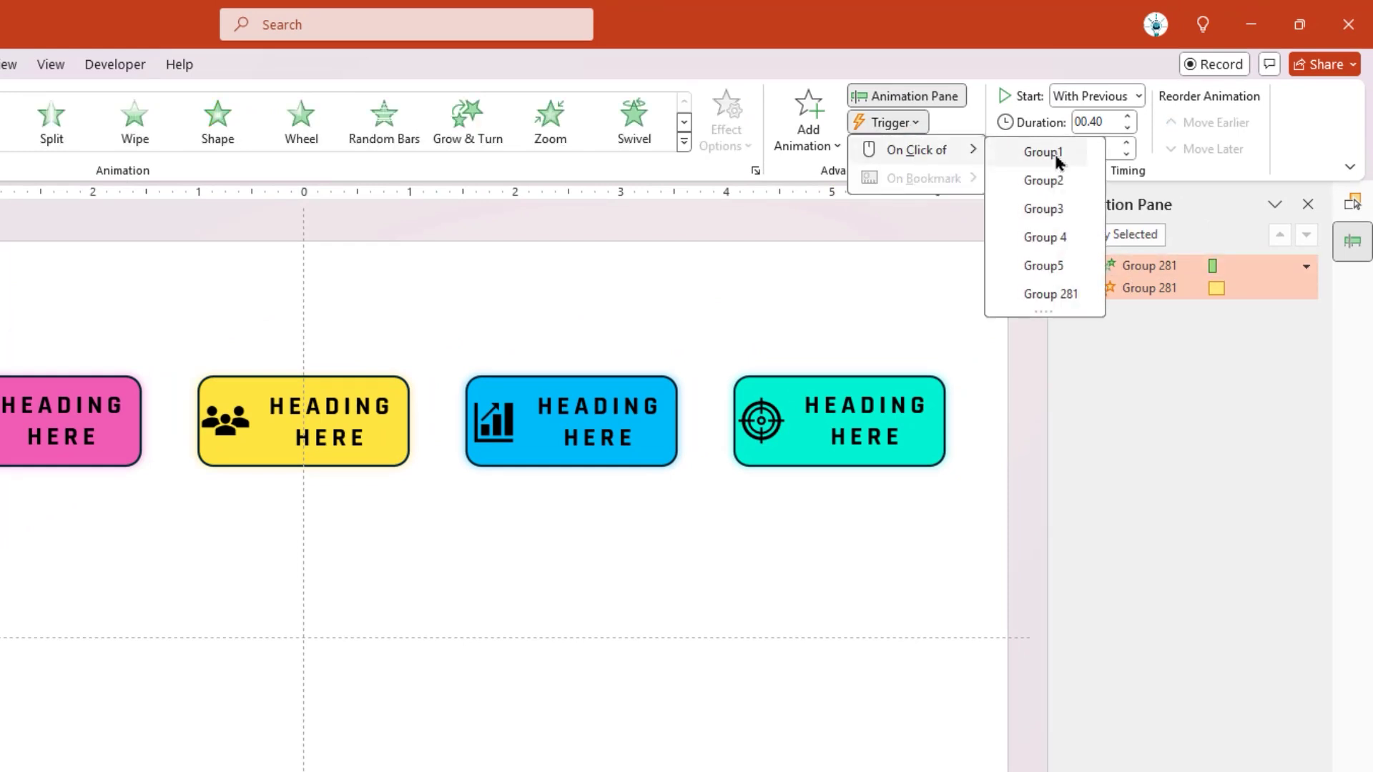
click(1053, 151)
Duplicate the title box into an evenly spaced column of five
click(254, 444)
key(ctrl+d)
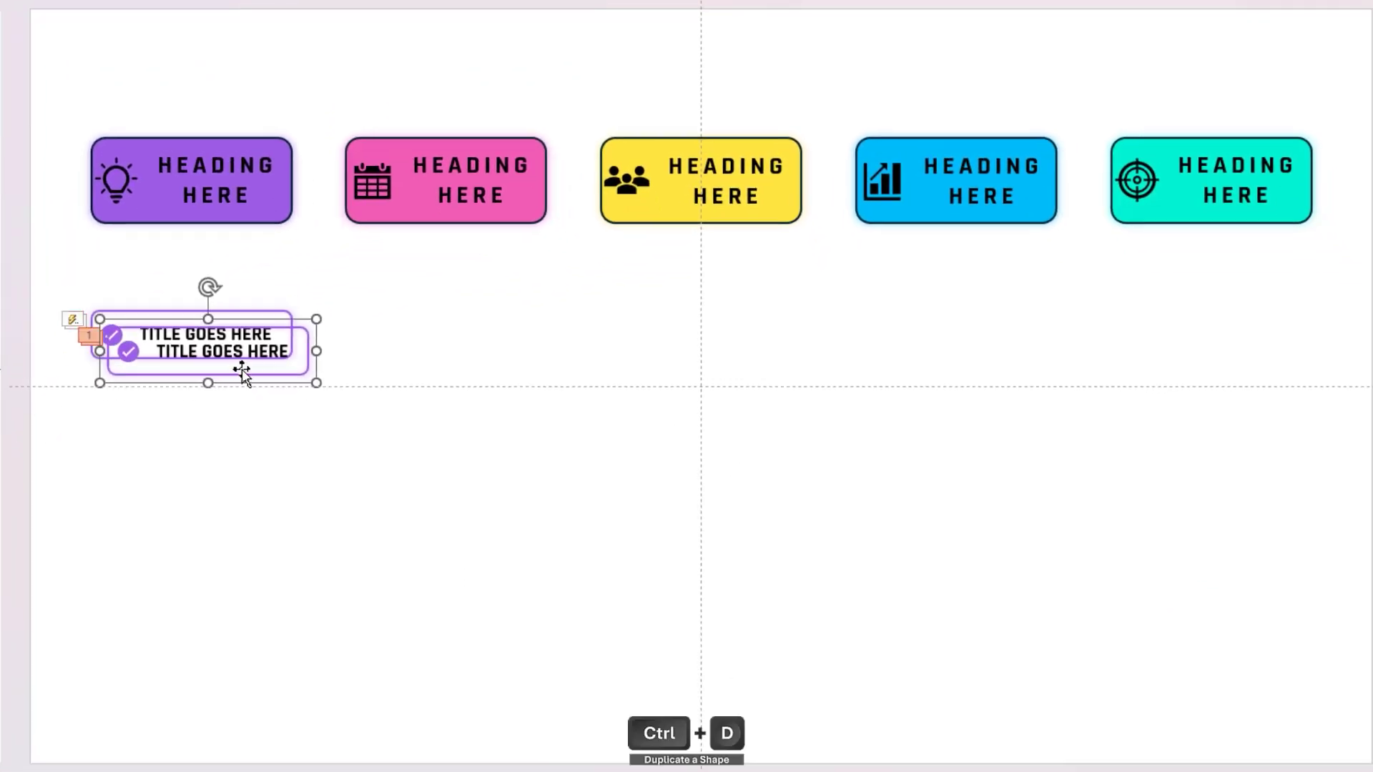
drag(242, 369, 227, 436)
key(ctrl+d)
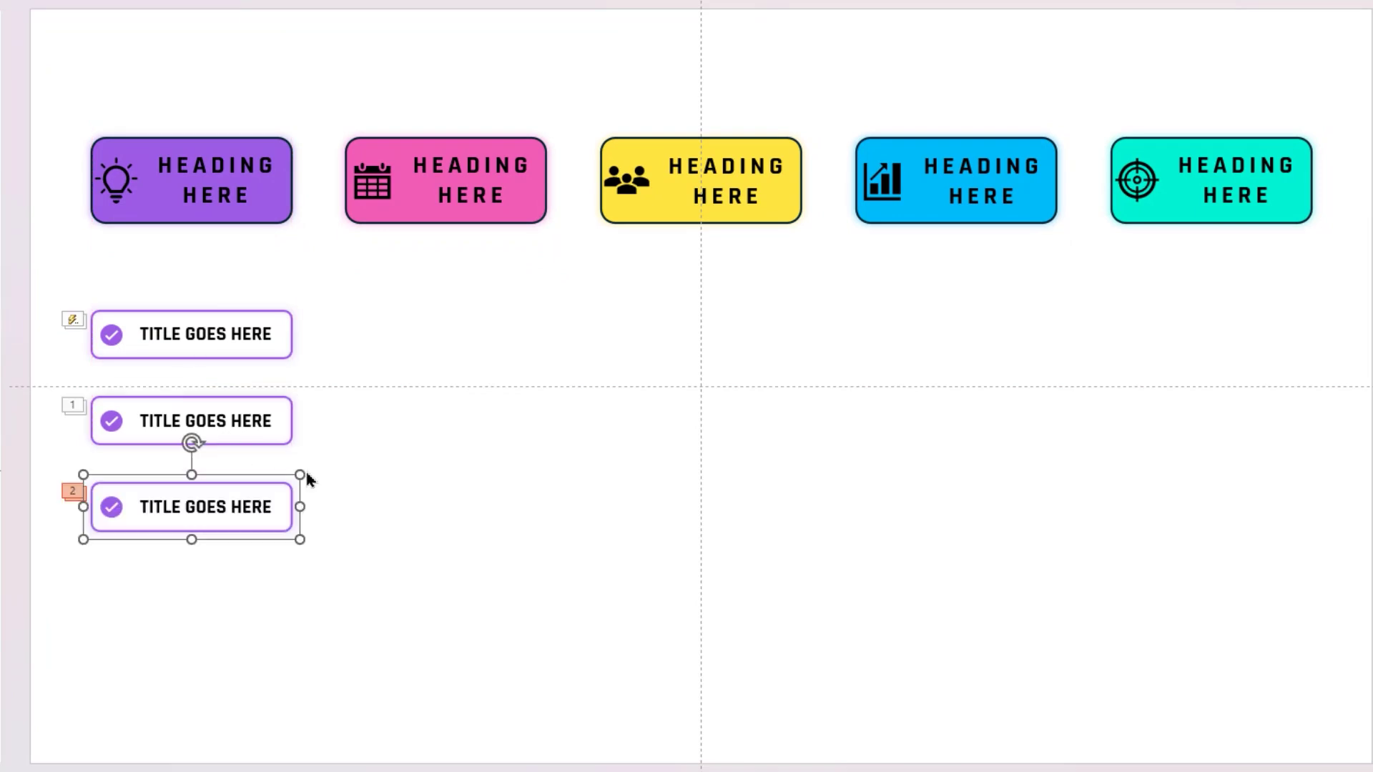
key(ctrl+d)
key(ctrl+d)
click(422, 481)
Set the new title boxes' animations to trigger on click of Group1
click(1152, 252)
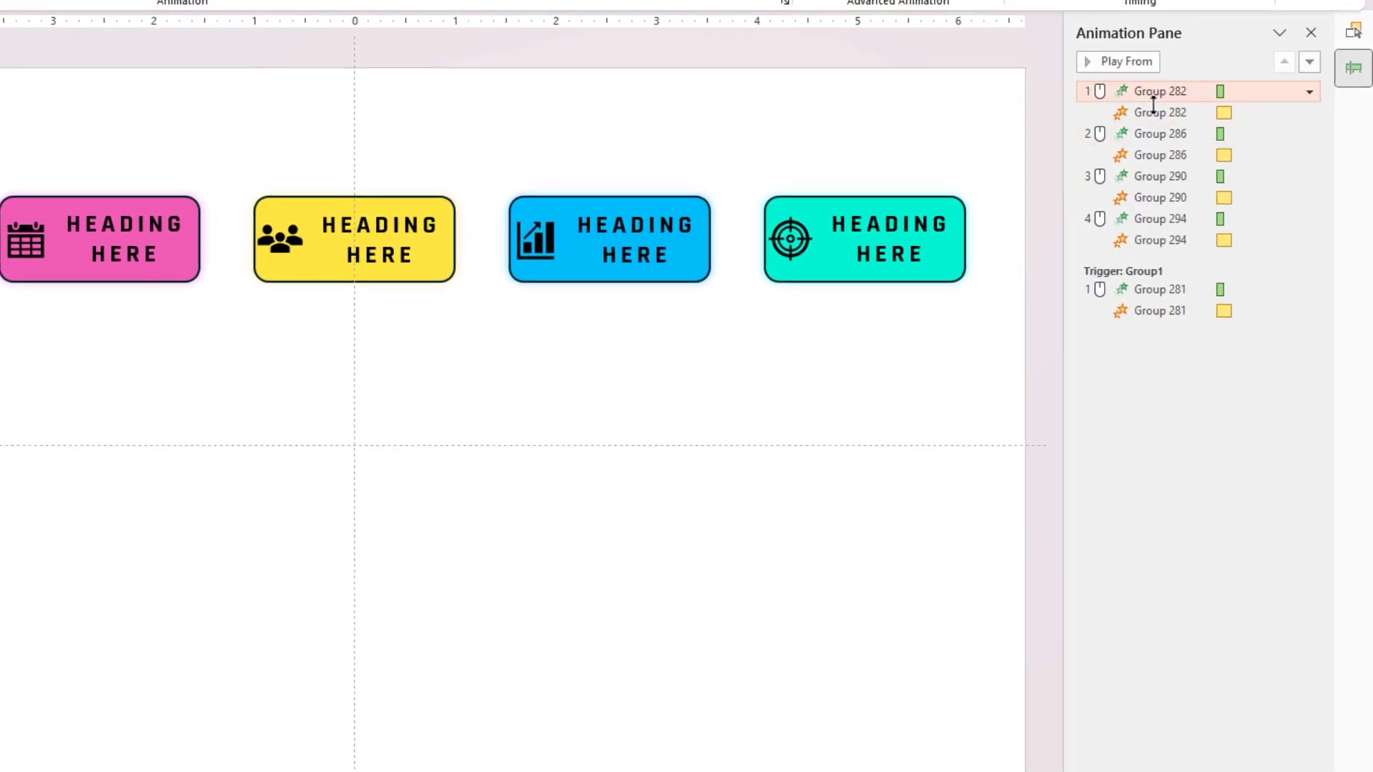
shift+click(1148, 402)
click(938, 120)
mouse_move(938, 143)
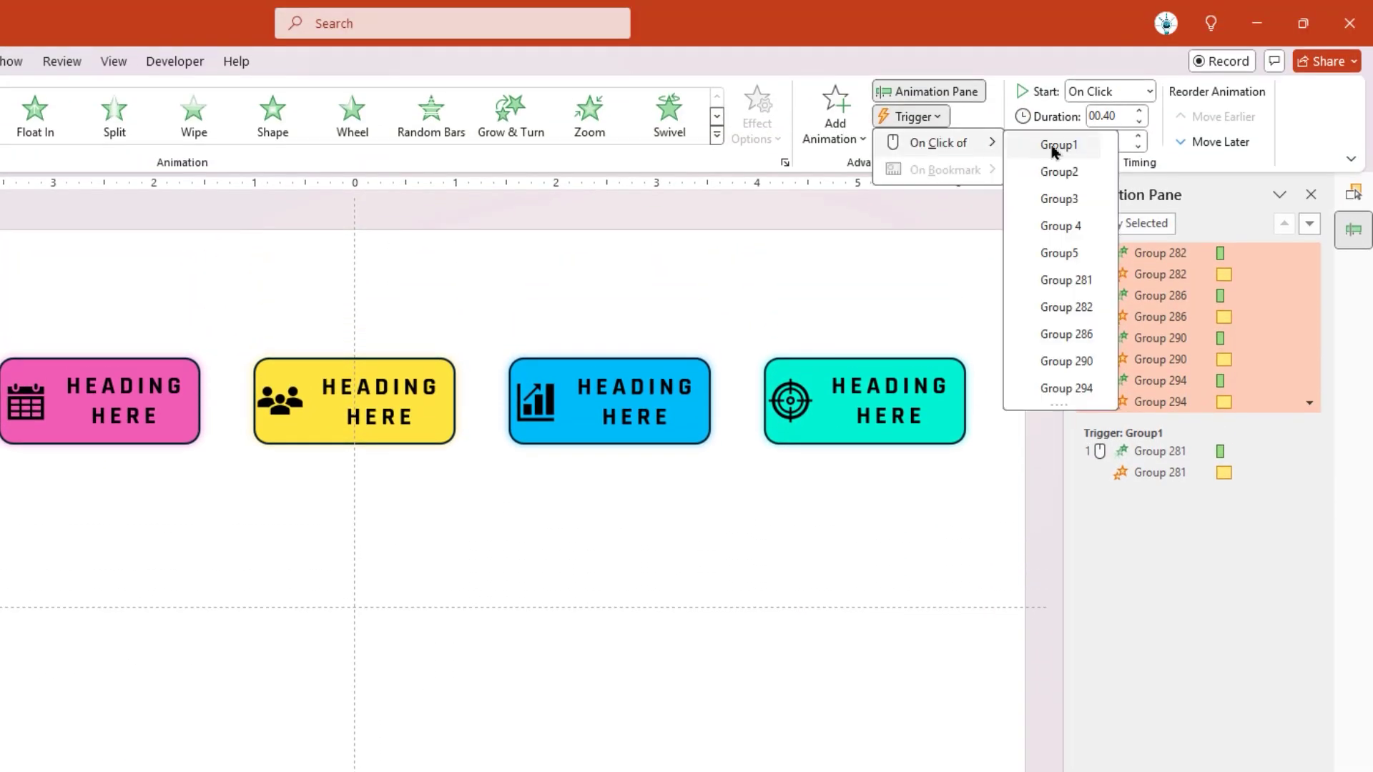
click(1053, 150)
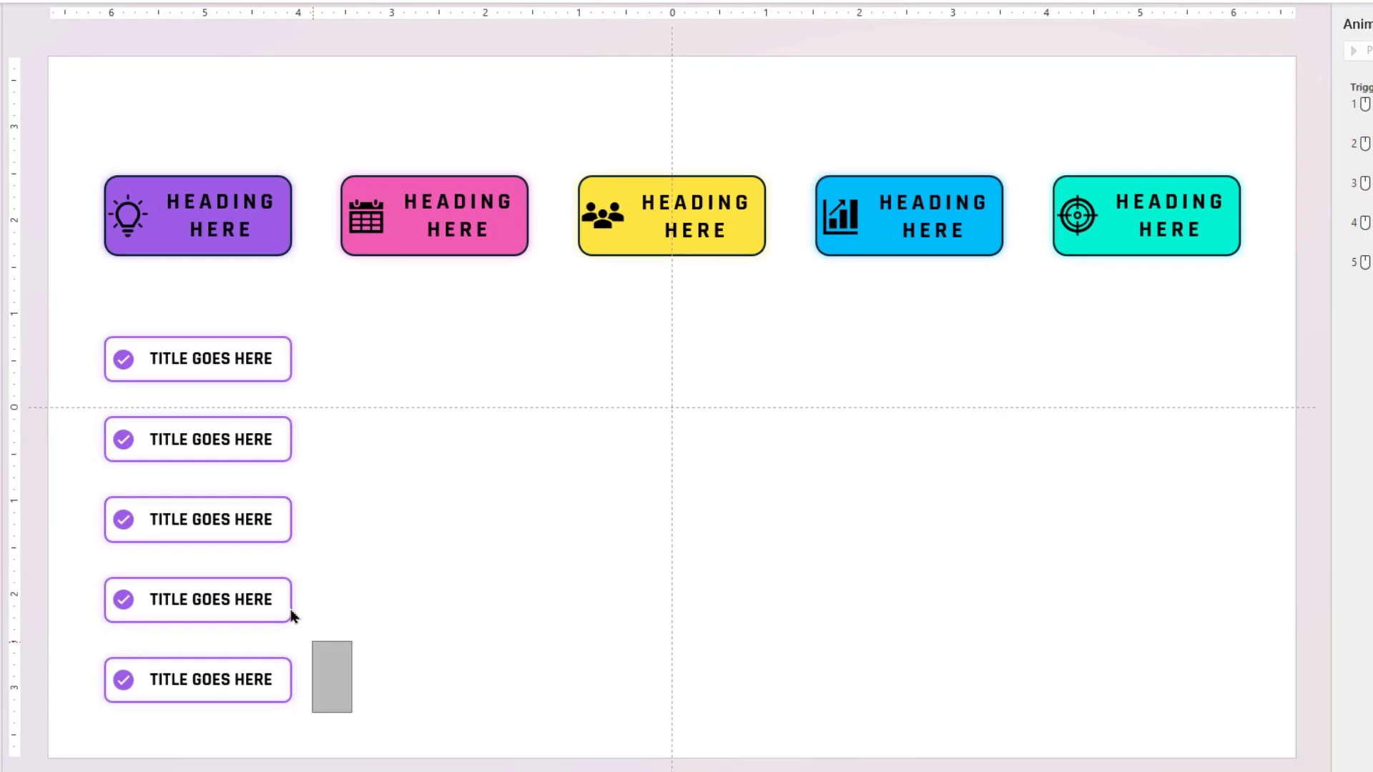
Duplicate the five purple title boxes and move the copy under the pink heading
drag(292, 617, 58, 294)
key(ctrl+d)
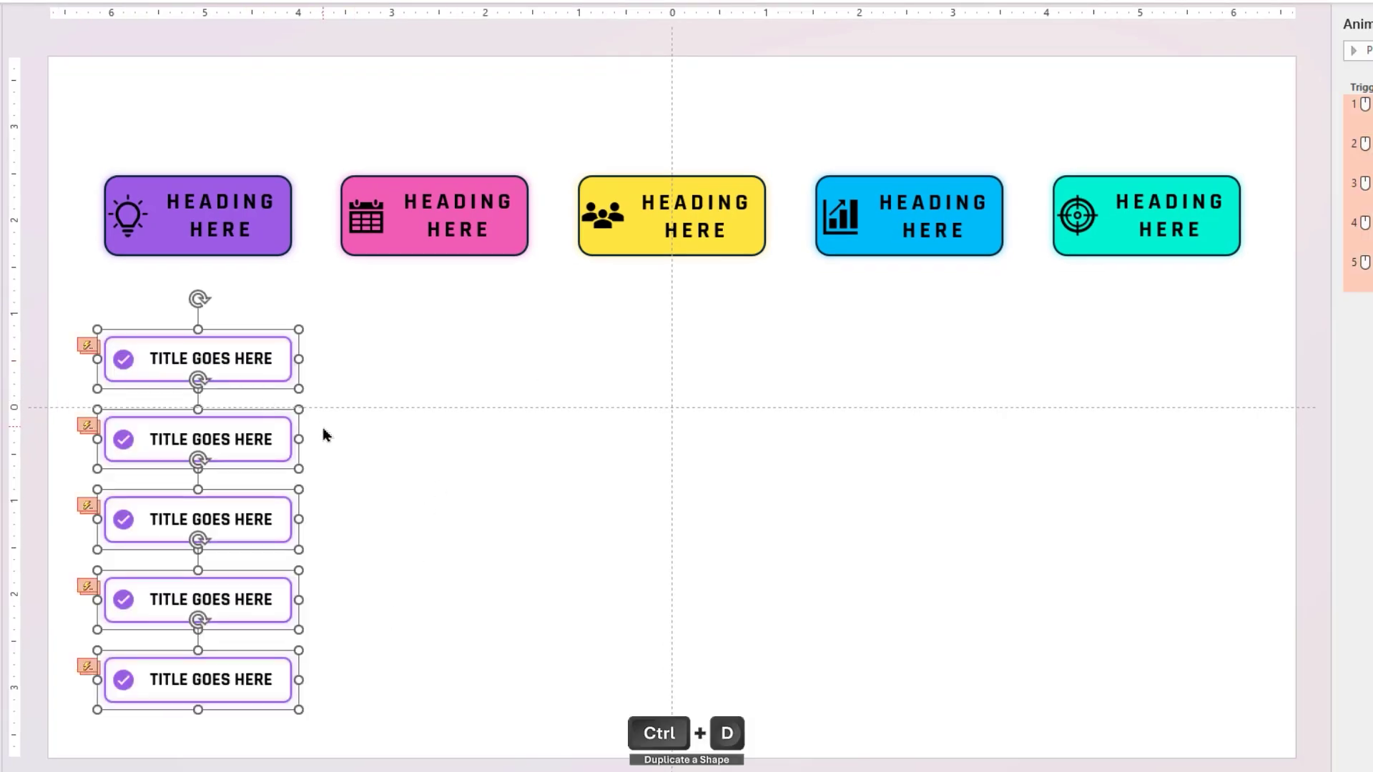
mouse_move(364, 365)
mouse_down()
mouse_move(526, 328)
mouse_move(524, 340)
mouse_up()
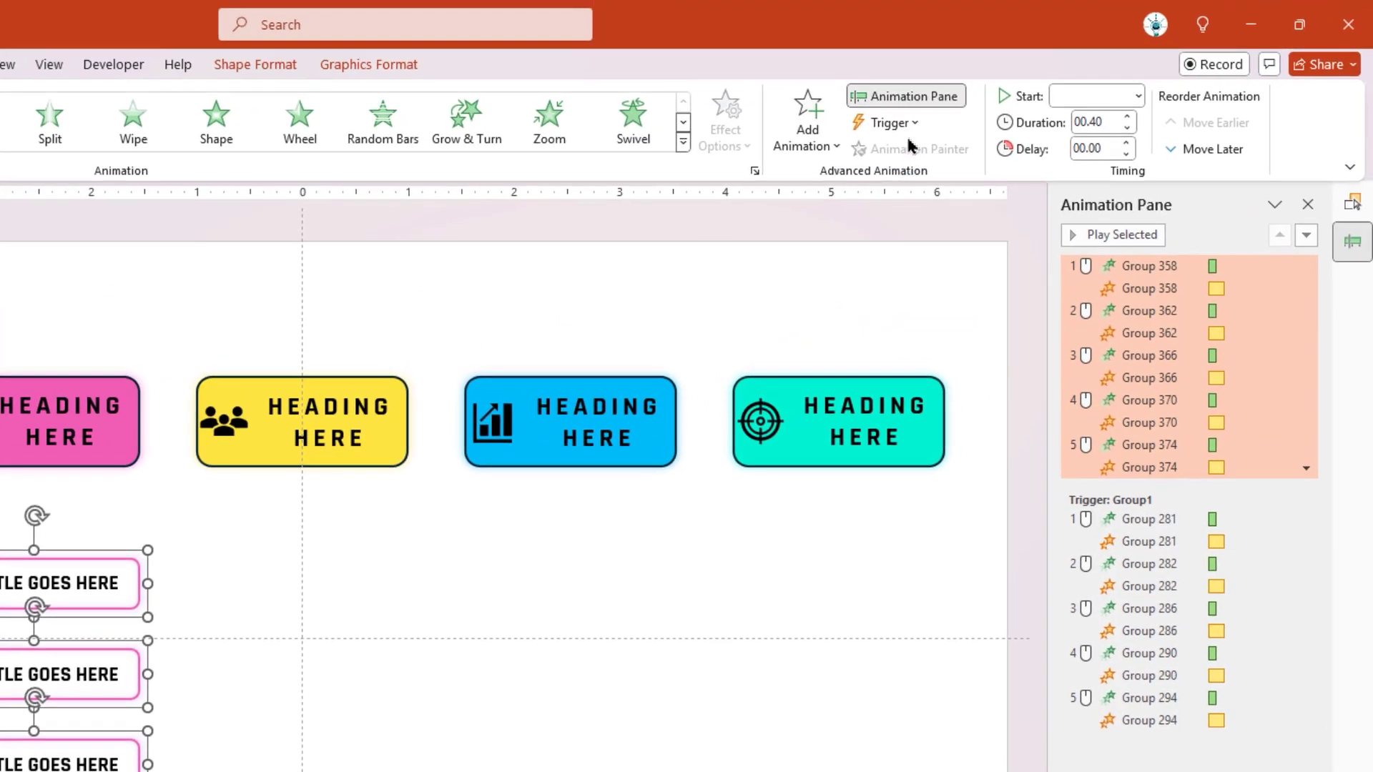
Trigger the pink column on Group2 and the yellow on Group3, then place a column under blue
click(890, 123)
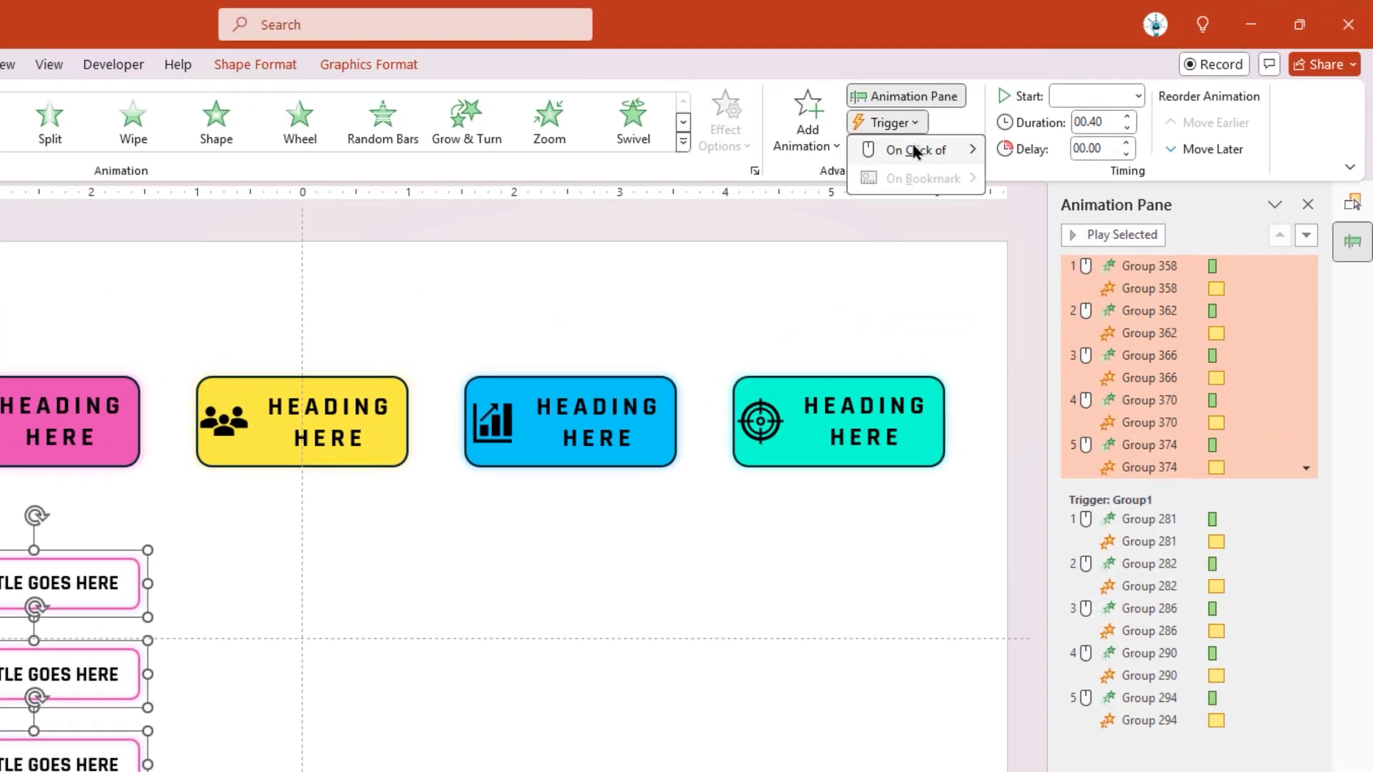
click(1023, 152)
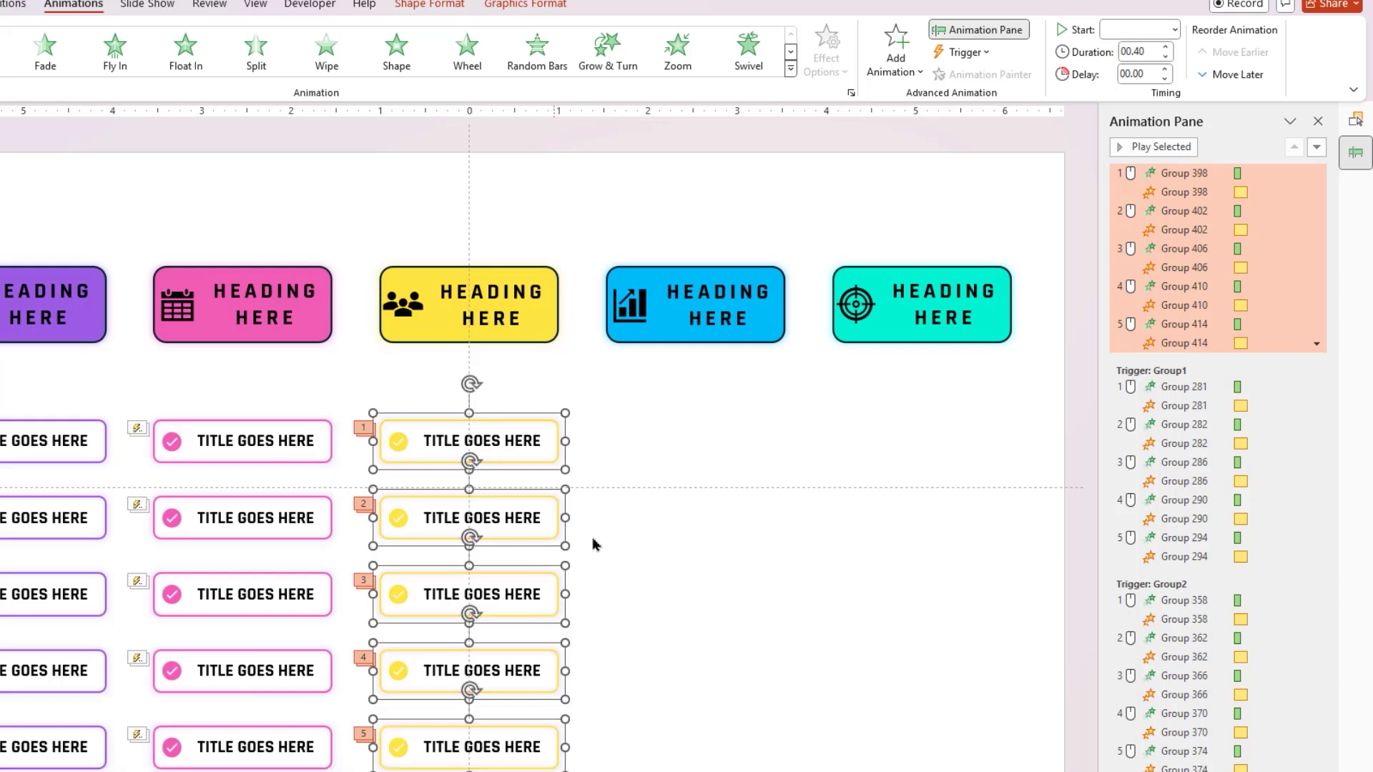
mouse_move(917, 150)
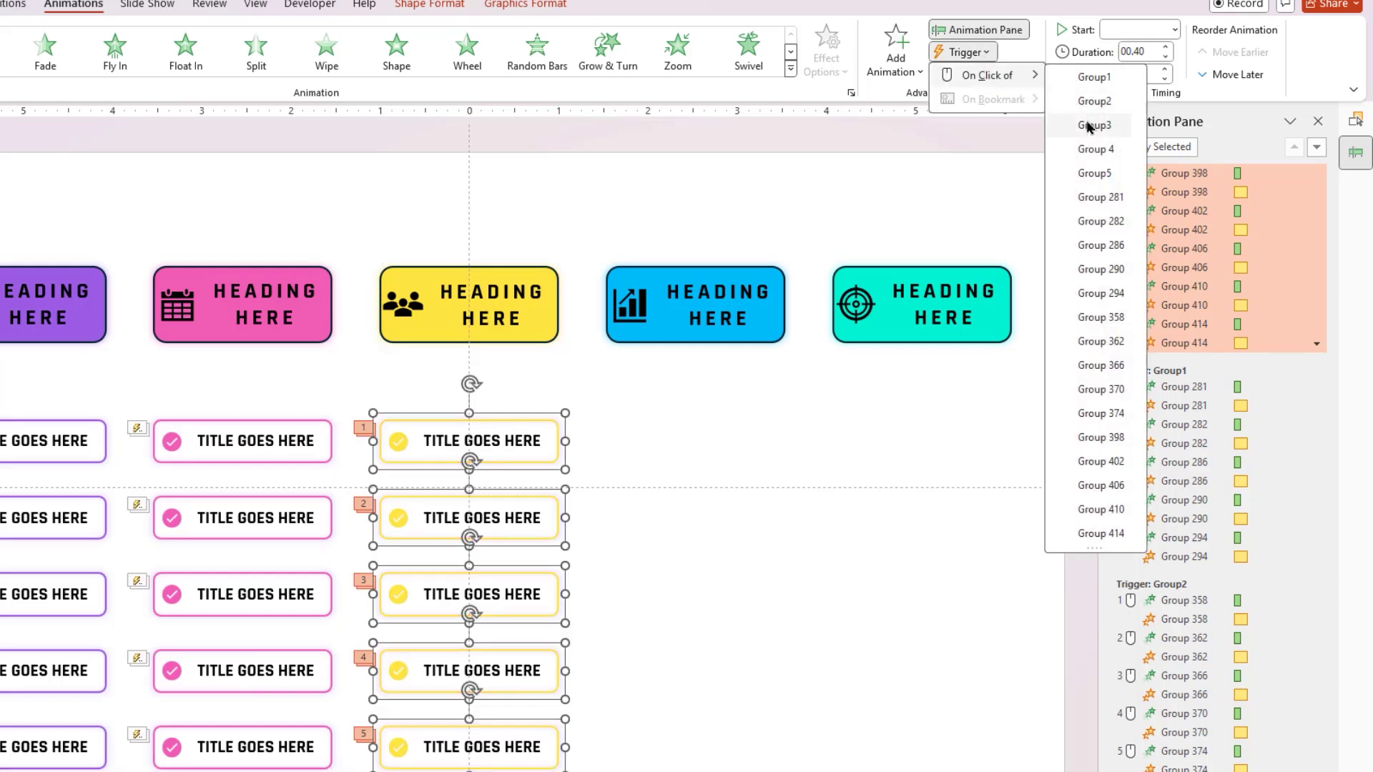
click(1088, 126)
drag(573, 576, 786, 535)
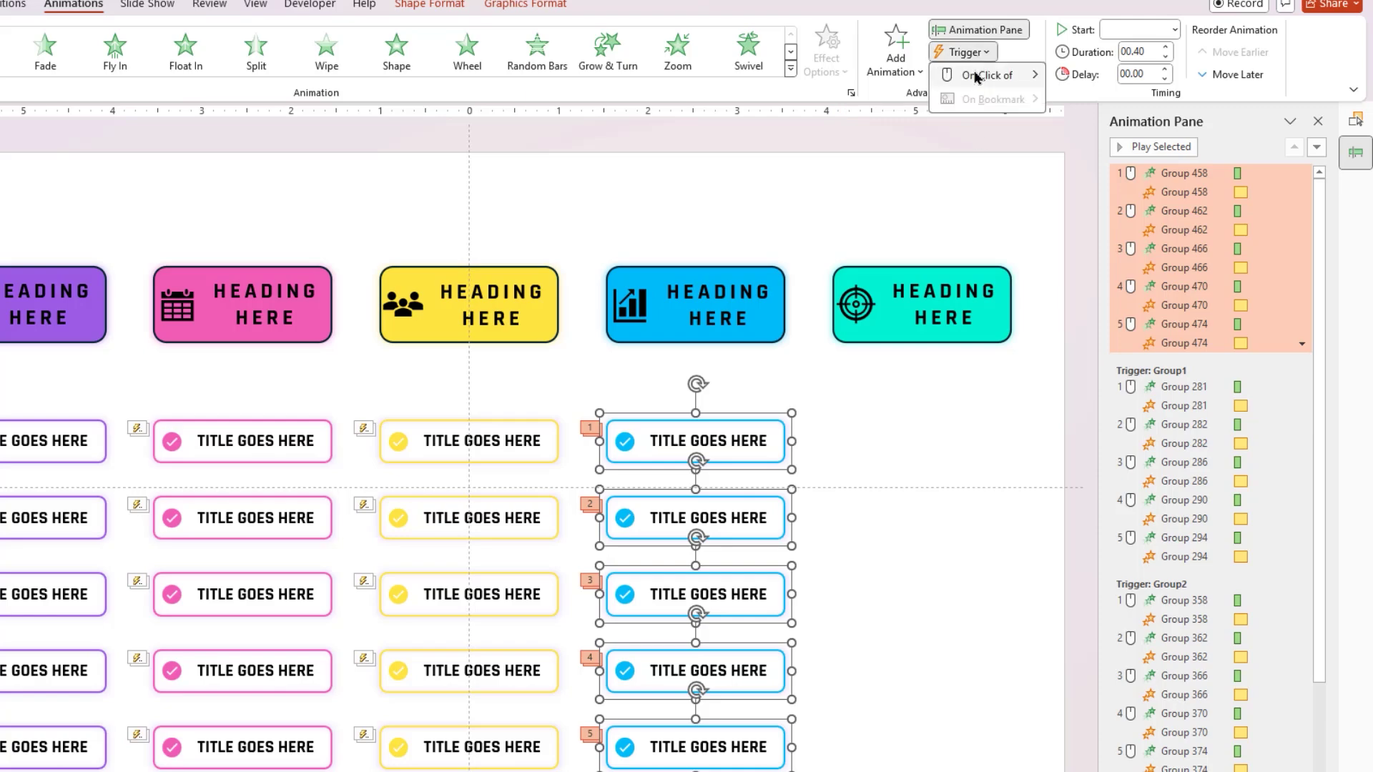
Trigger the blue column on Group4, place a teal column and trigger it on Group5
mouse_move(987, 75)
click(1105, 152)
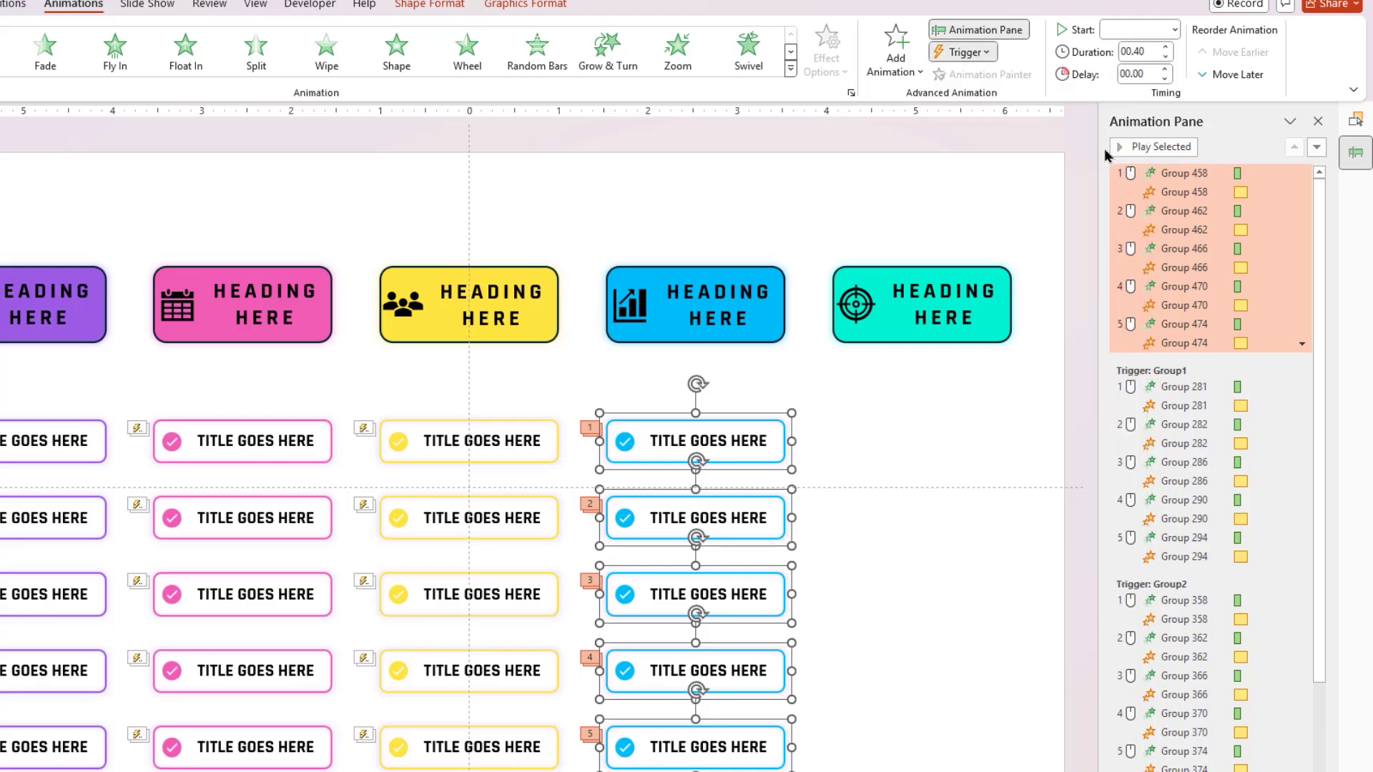
mouse_move(773, 525)
mouse_down()
mouse_move(935, 551)
mouse_move(1000, 526)
mouse_up()
click(966, 52)
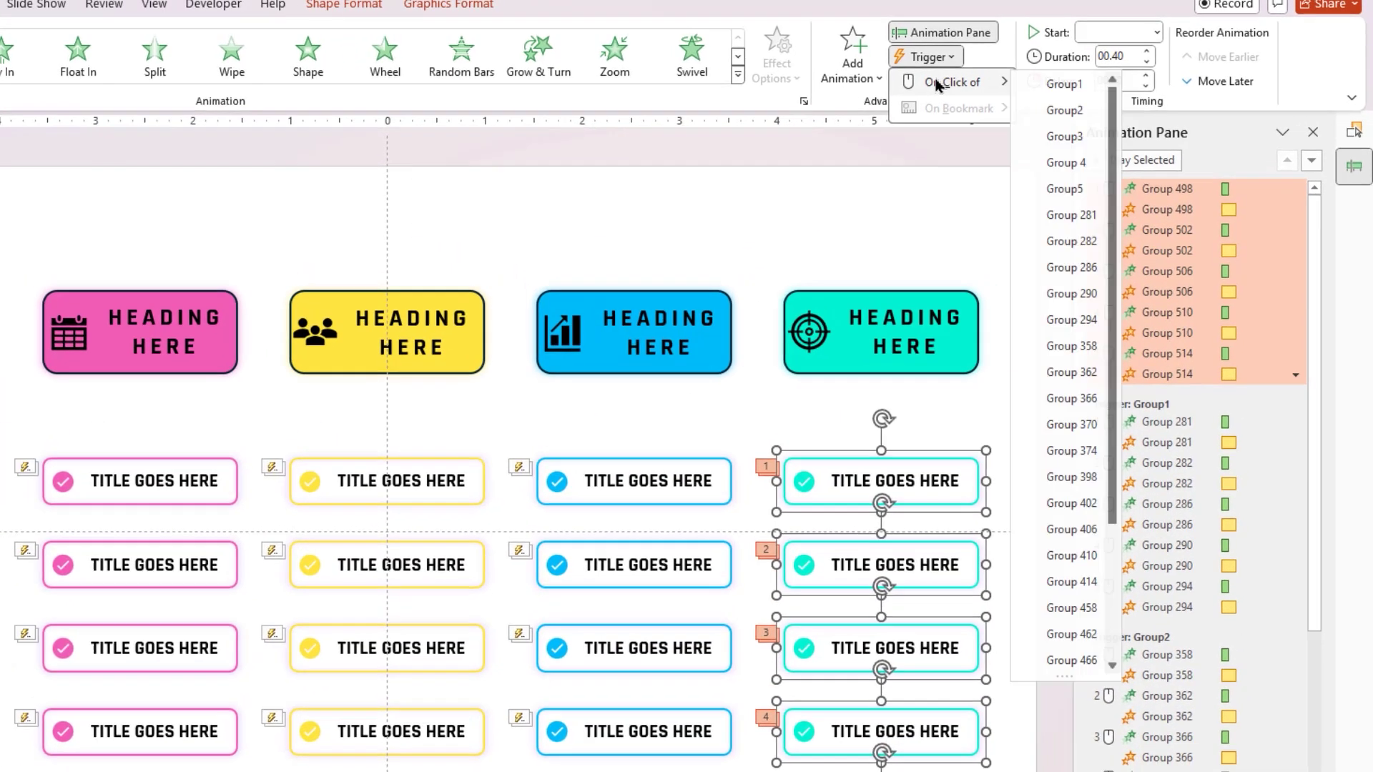
click(1104, 166)
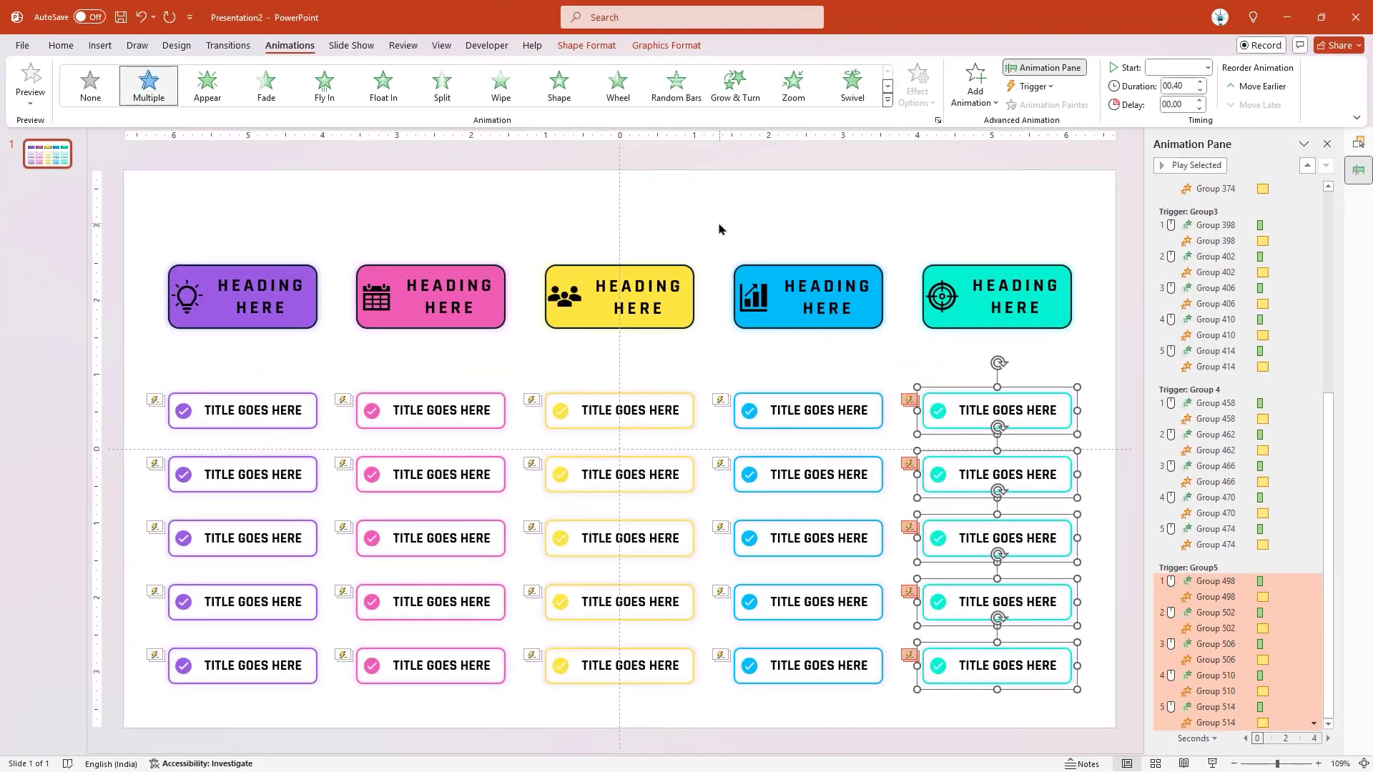
click(719, 229)
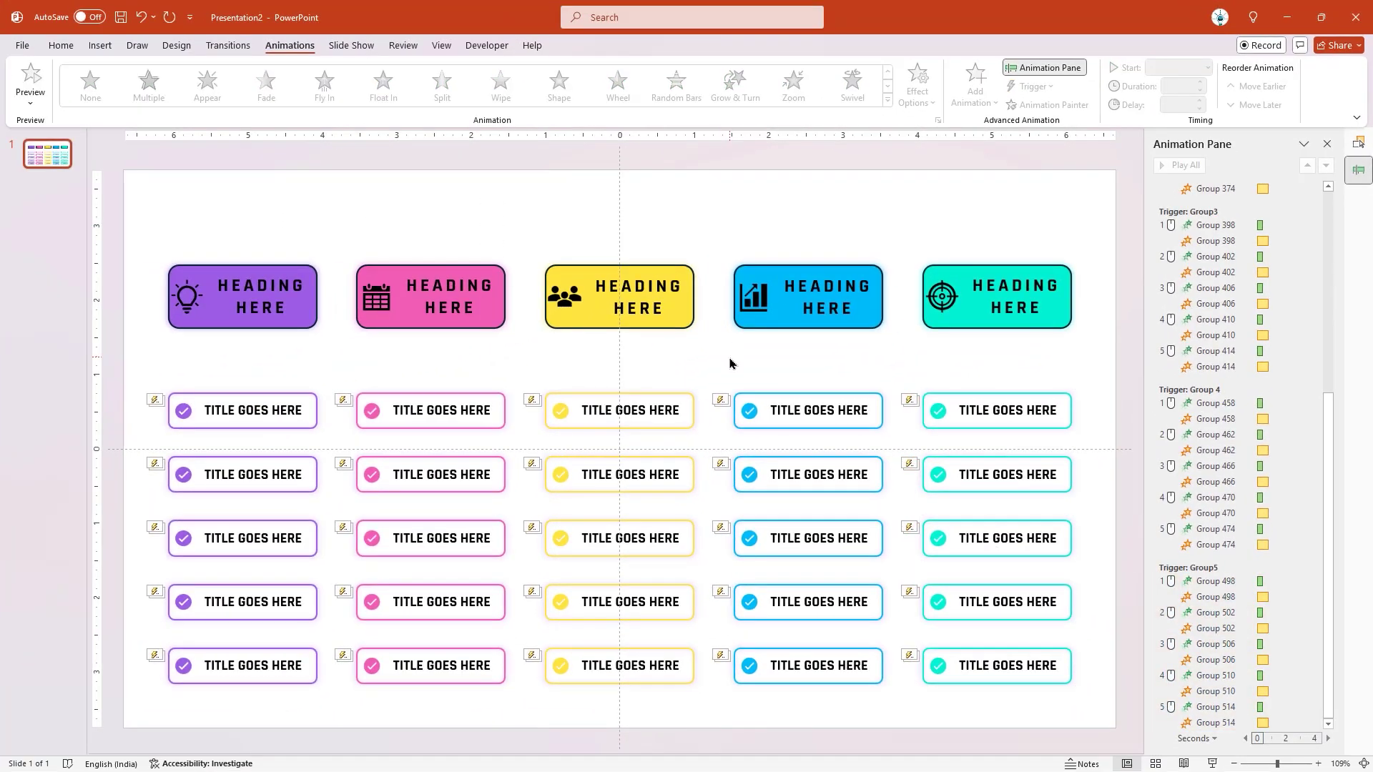
key(F5)
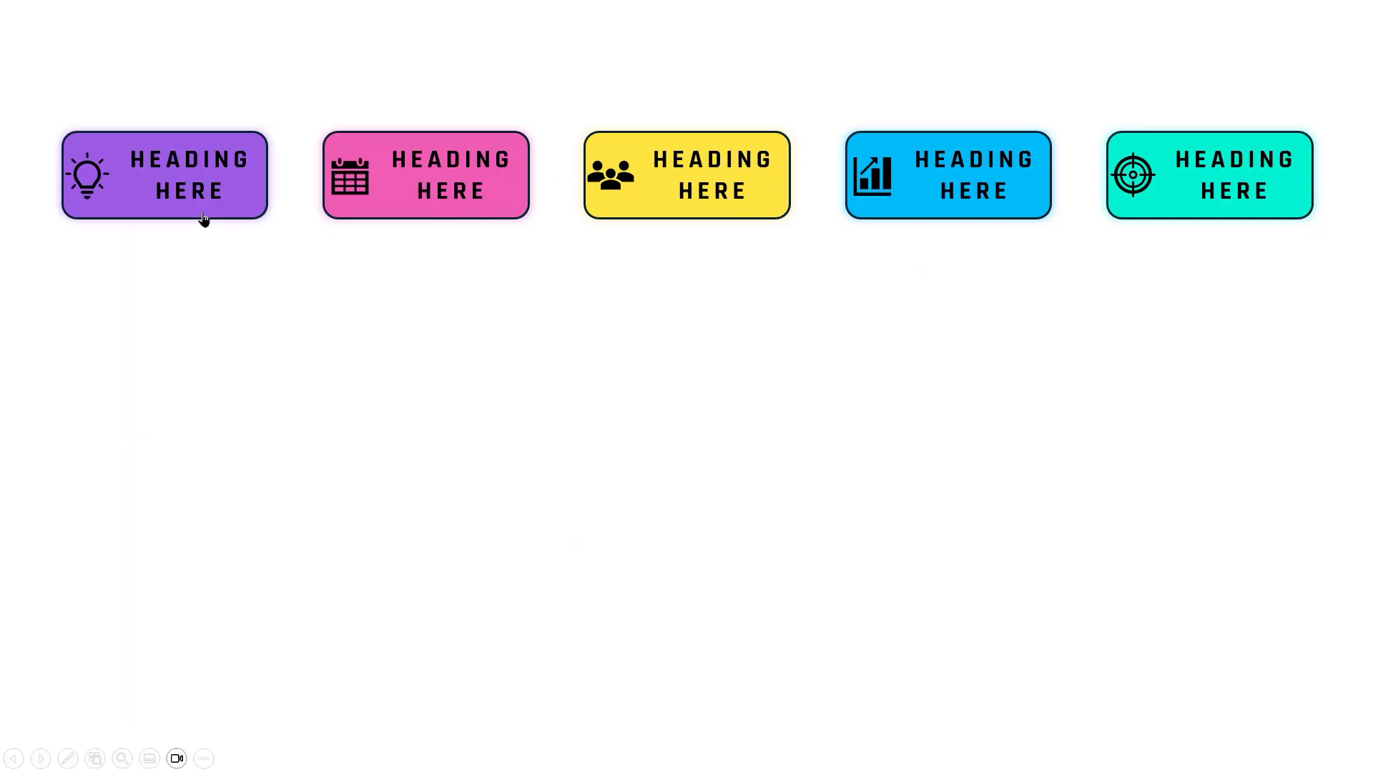
click(203, 220)
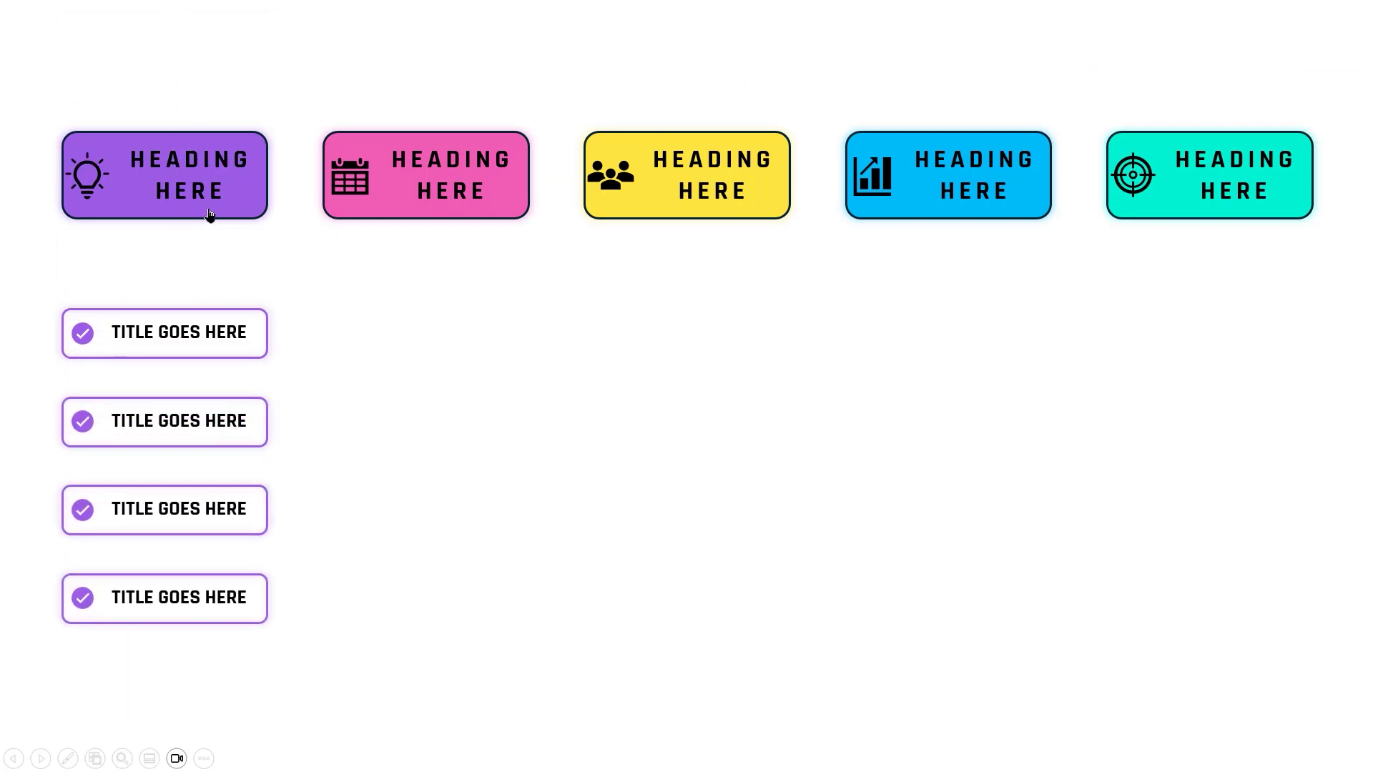
key(Escape)
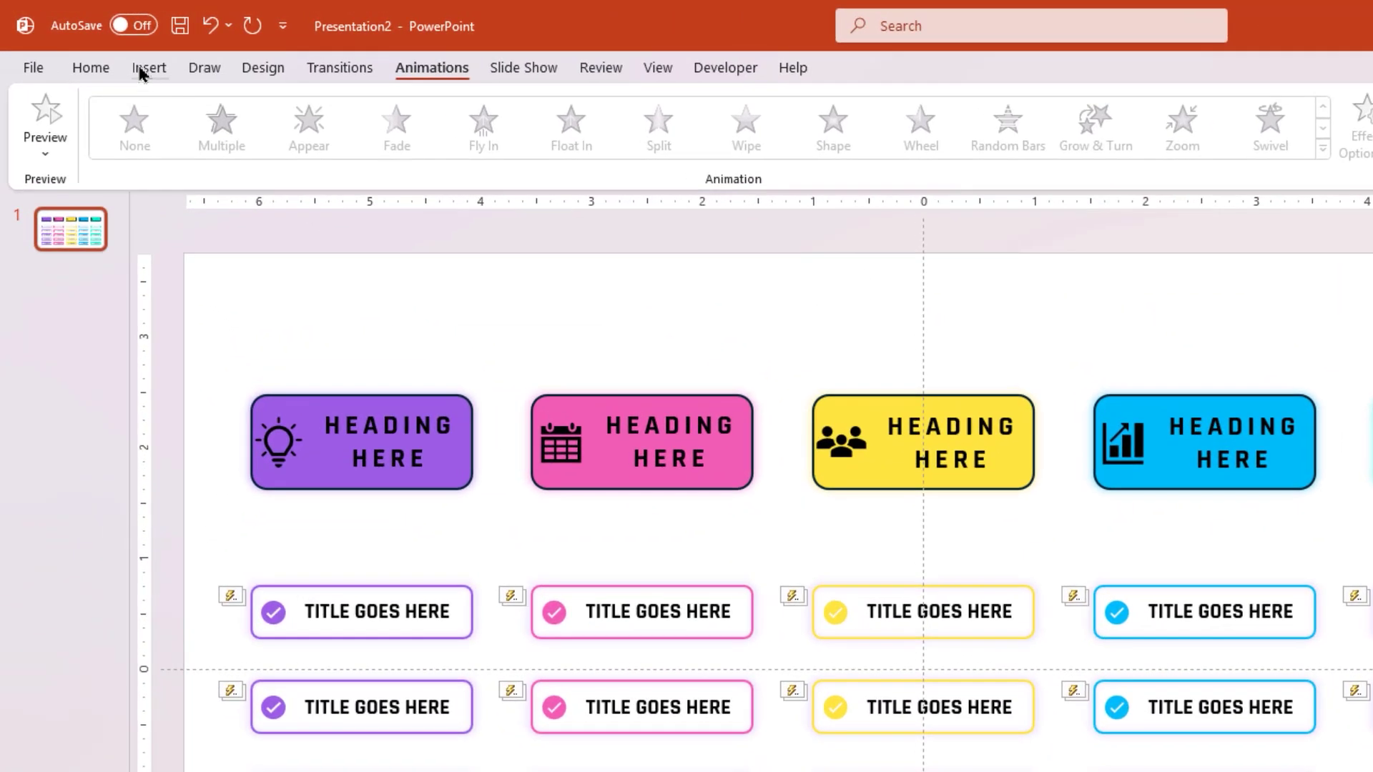
Draw a white rectangle with no outline spanning the heading row
click(102, 46)
click(418, 162)
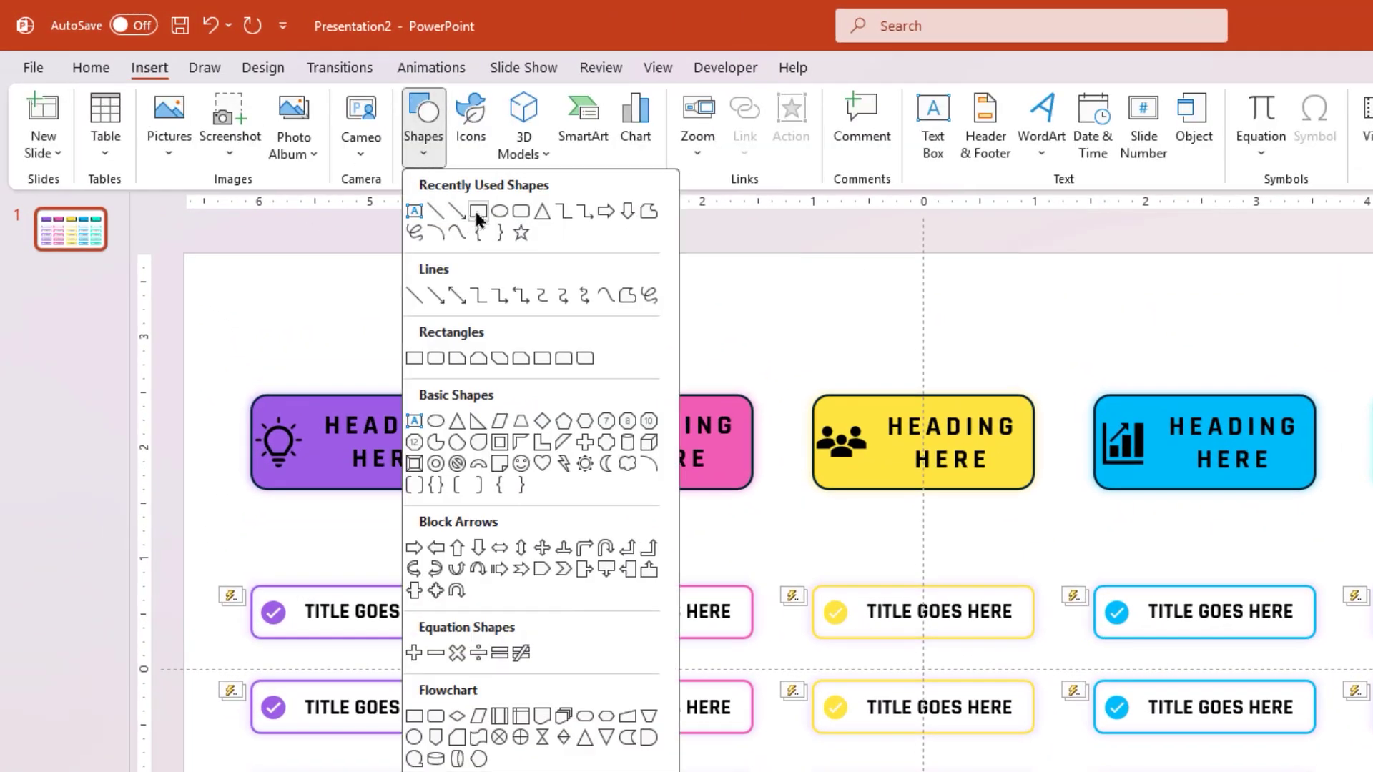
click(477, 211)
drag(15, 83, 1363, 343)
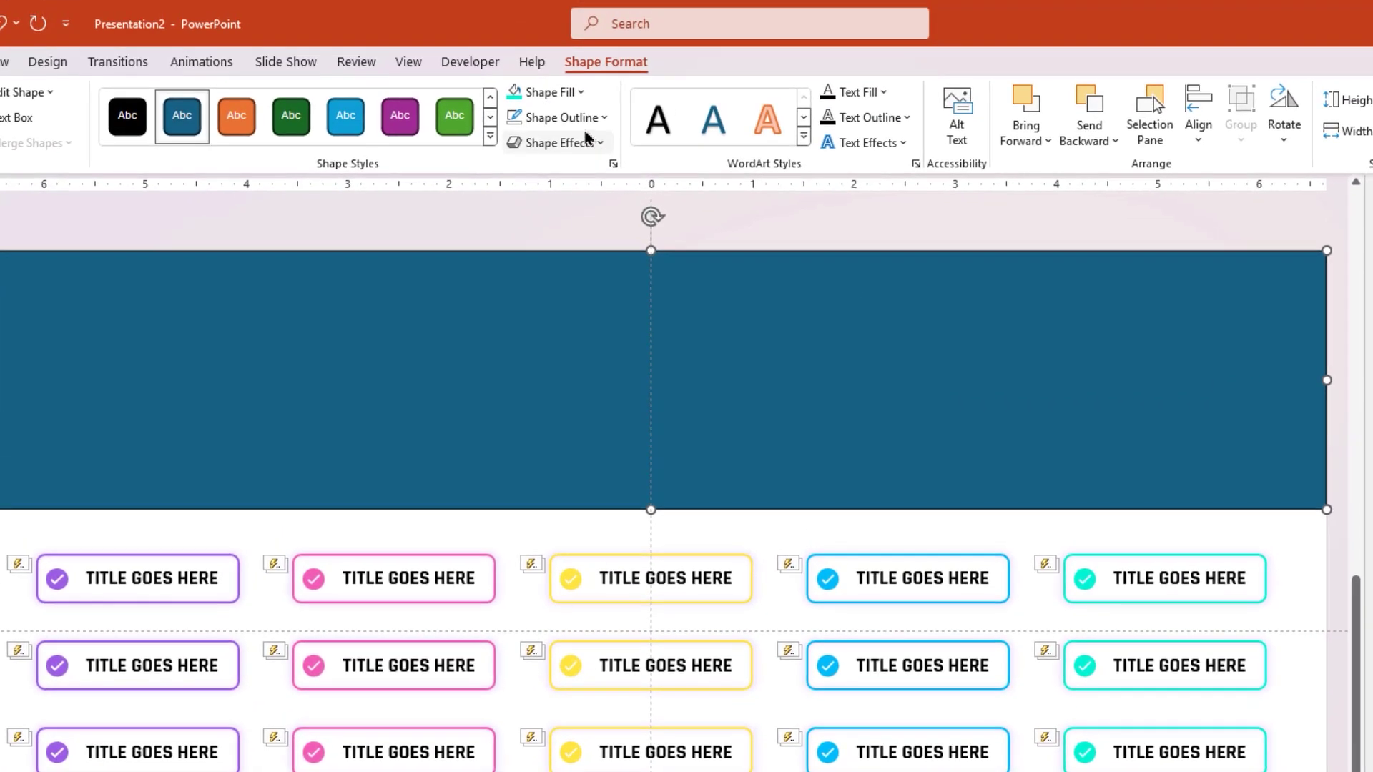
click(565, 117)
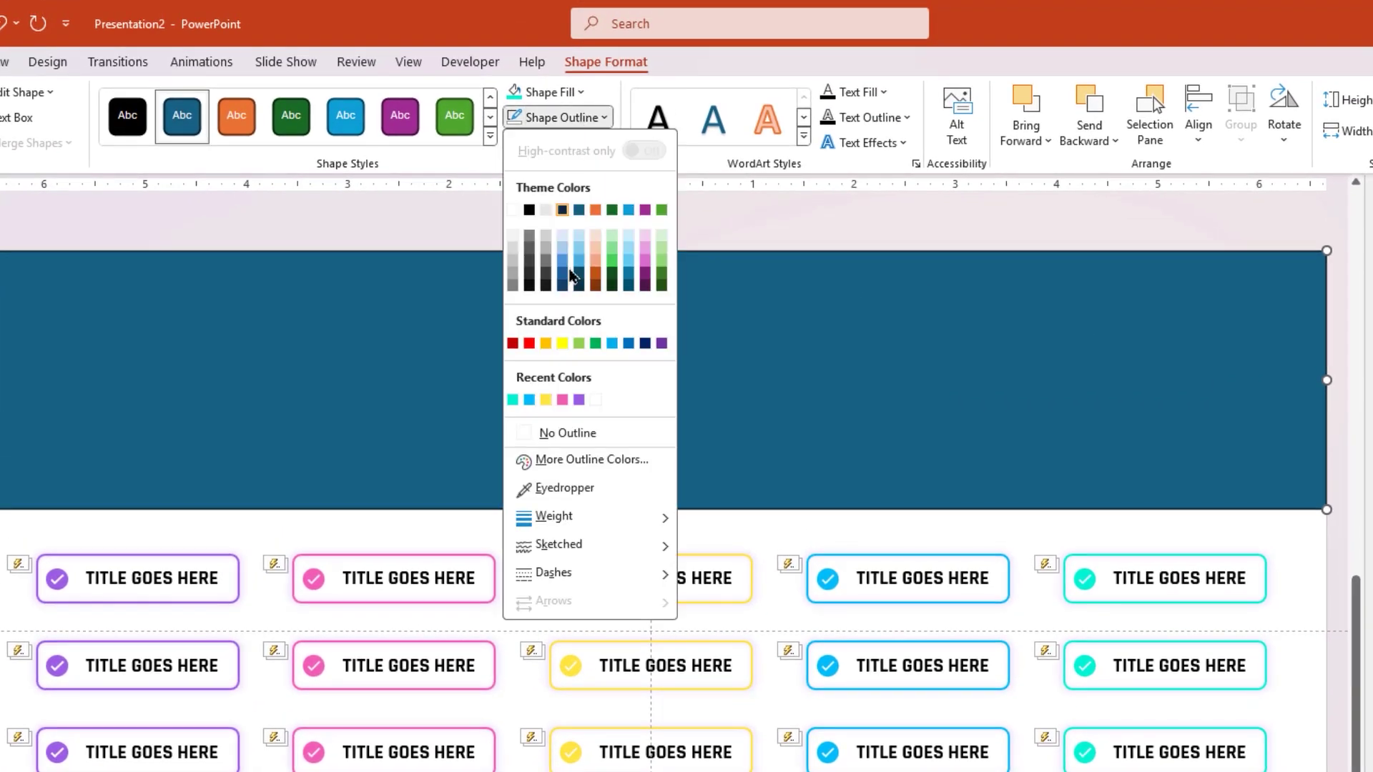
click(565, 434)
click(581, 92)
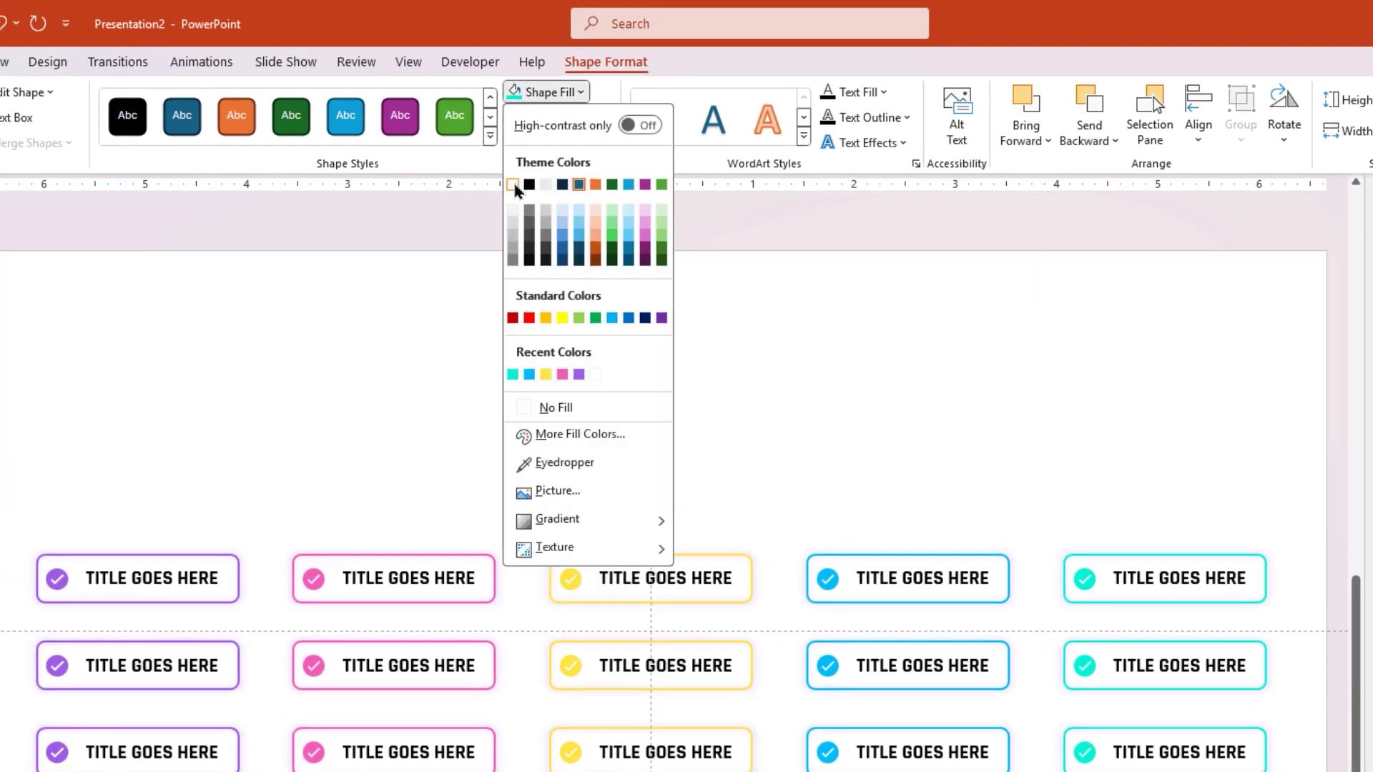
click(512, 185)
key(Escape)
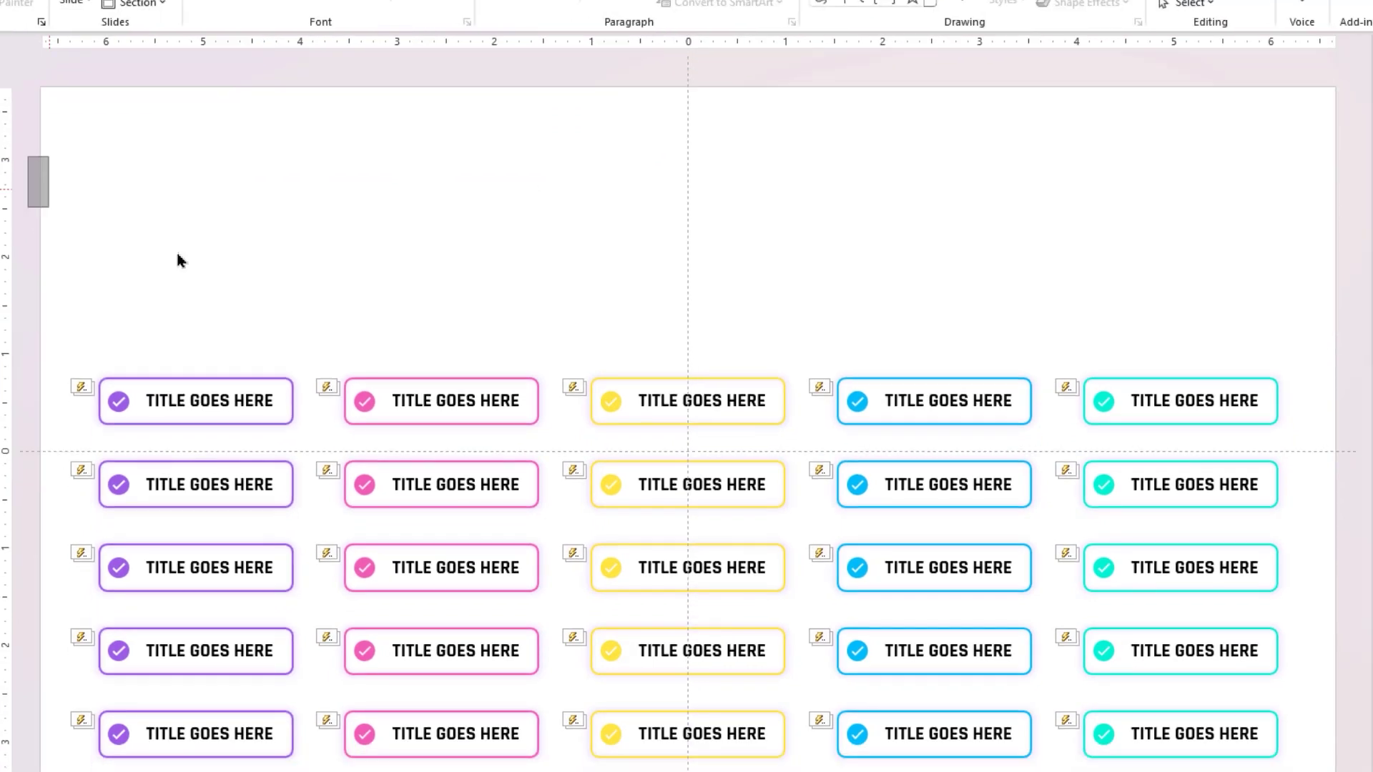
Bring the five heading shapes in front of the white rectangle
drag(178, 259, 1334, 351)
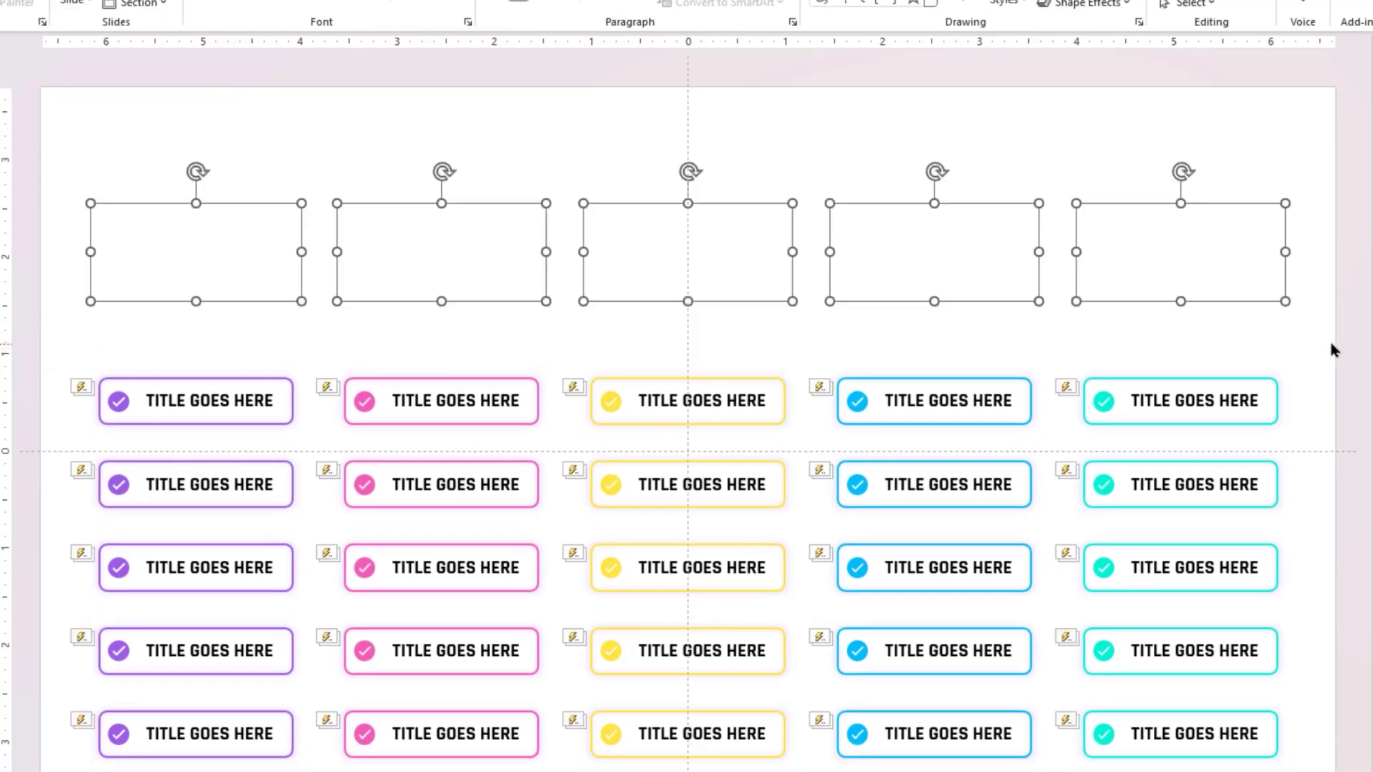
right_click(741, 204)
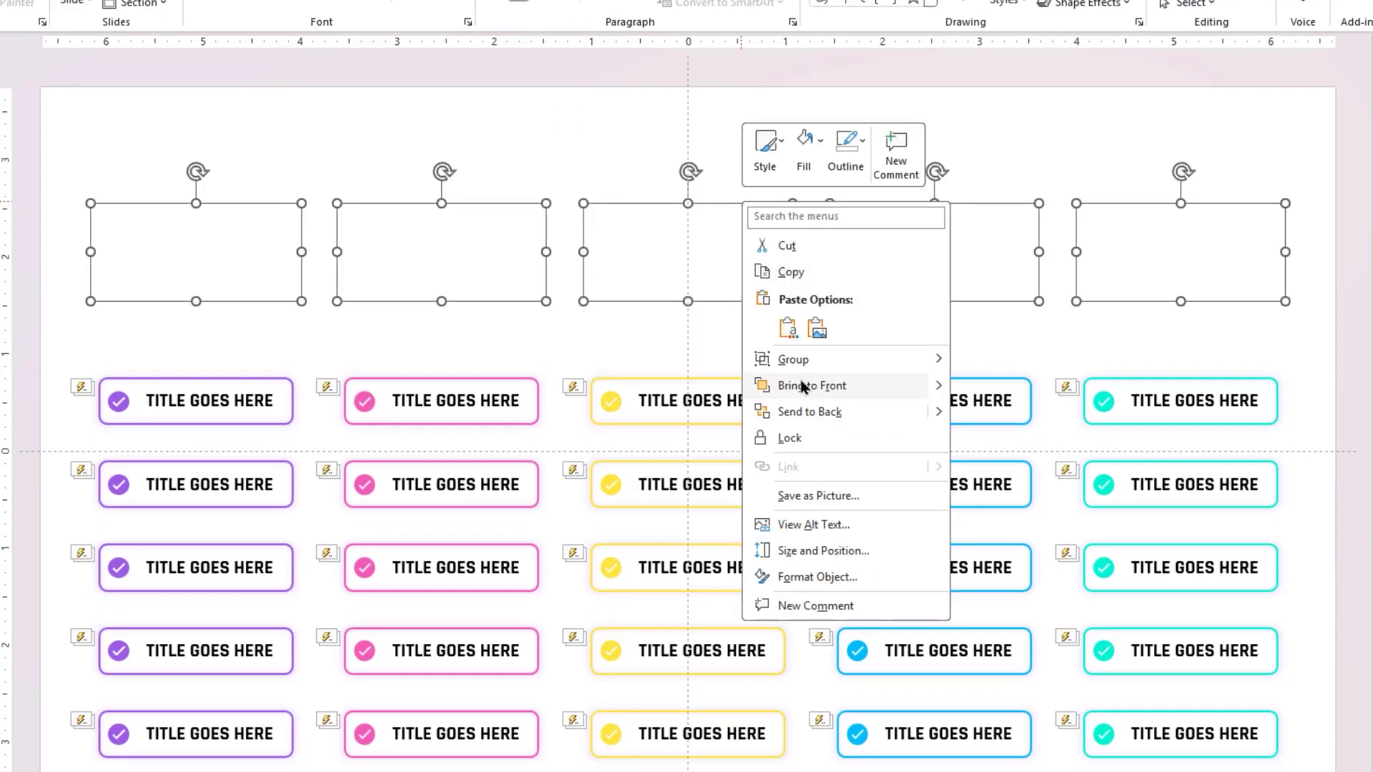
click(787, 408)
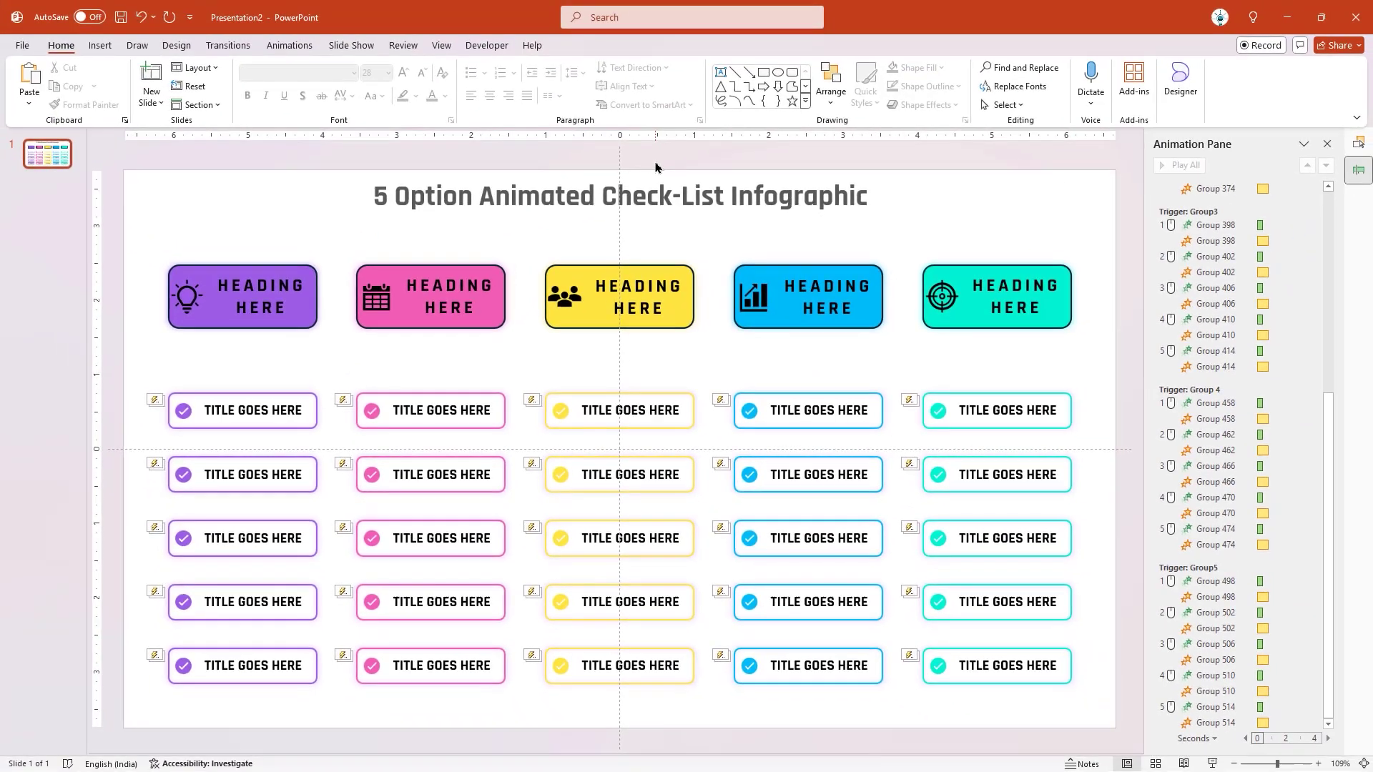
Start the slideshow from the beginning, showing the title and five headings with title columns hidden
key(F5)
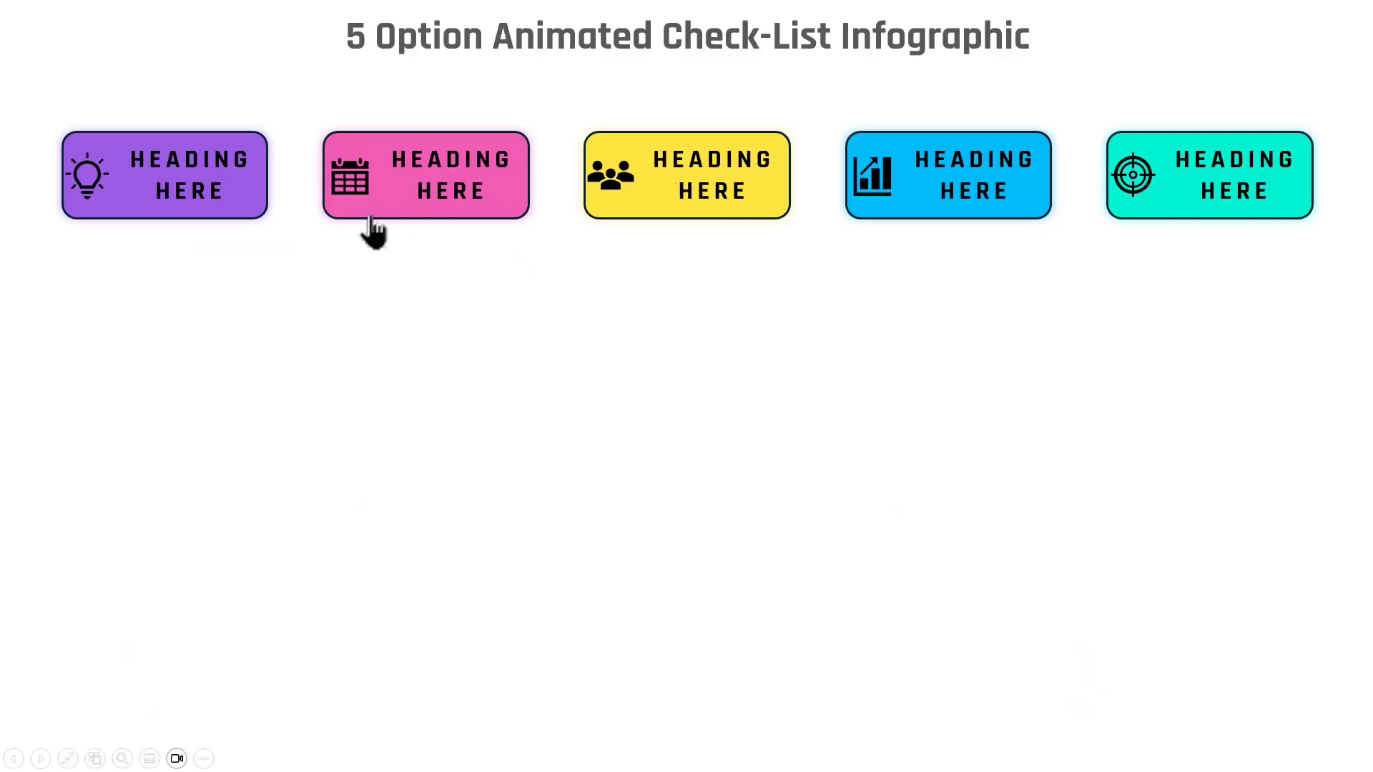